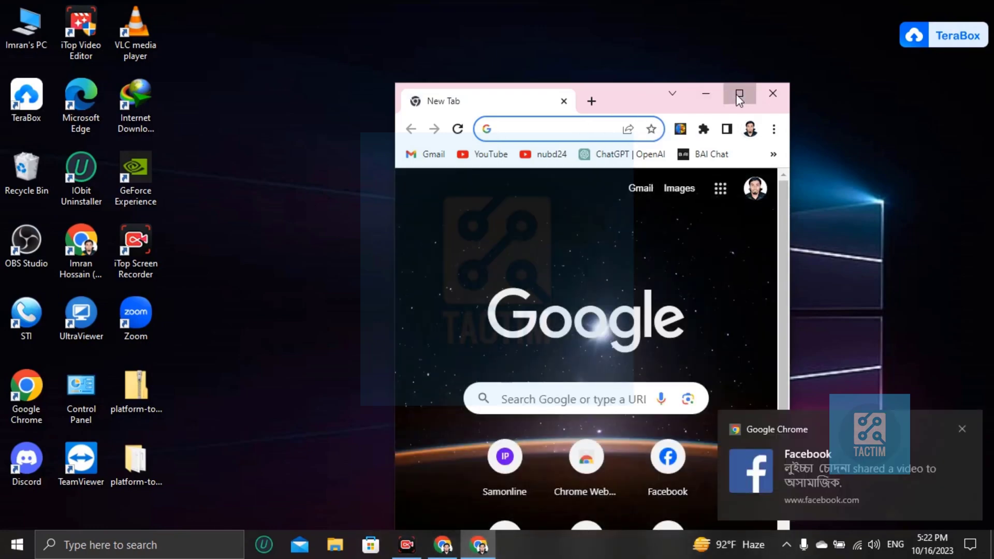
Open YouTube in the maximized browser window and dismiss the Facebook notification.
{"action": "left_click", "coordinate": [740, 95]}
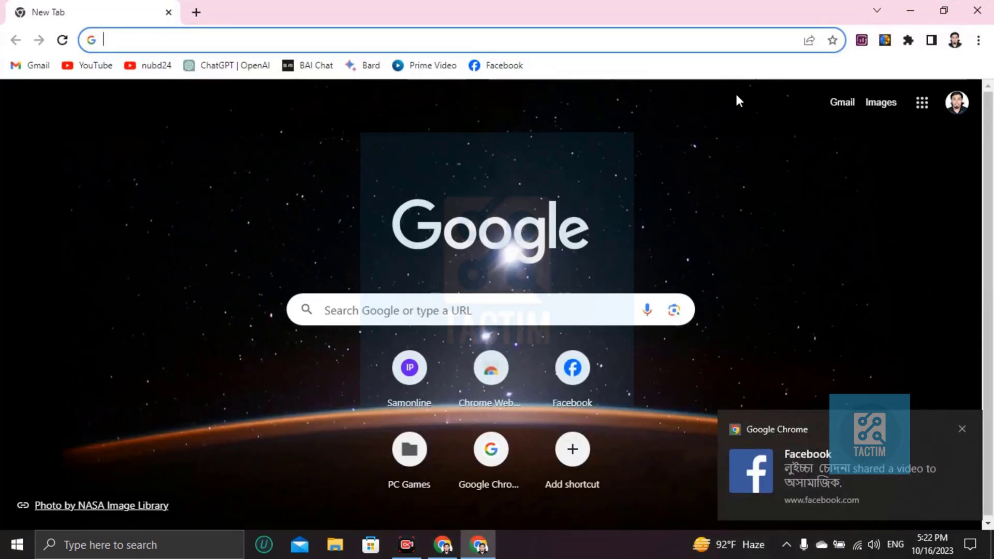
{"action": "left_click", "coordinate": [77, 68]}
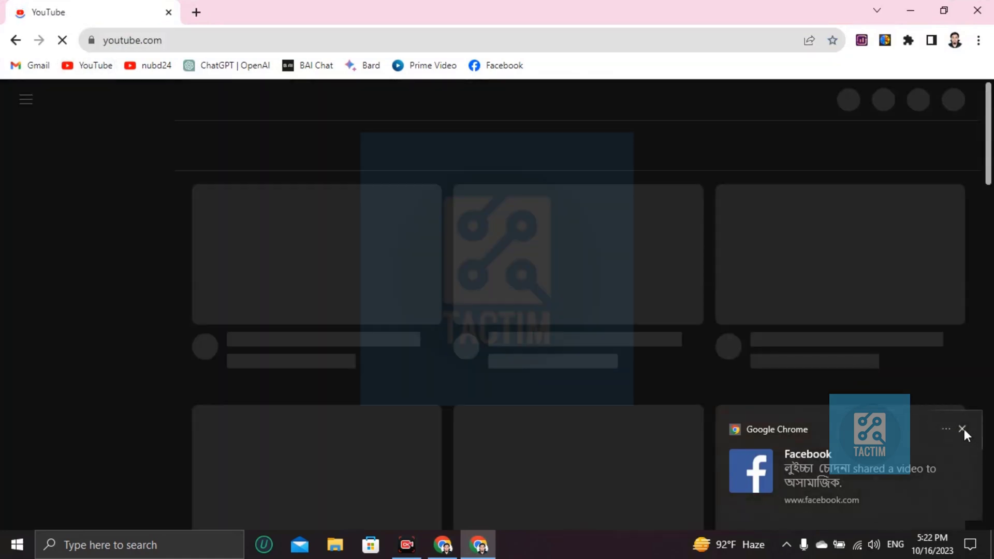
{"action": "left_click", "coordinate": [963, 429]}
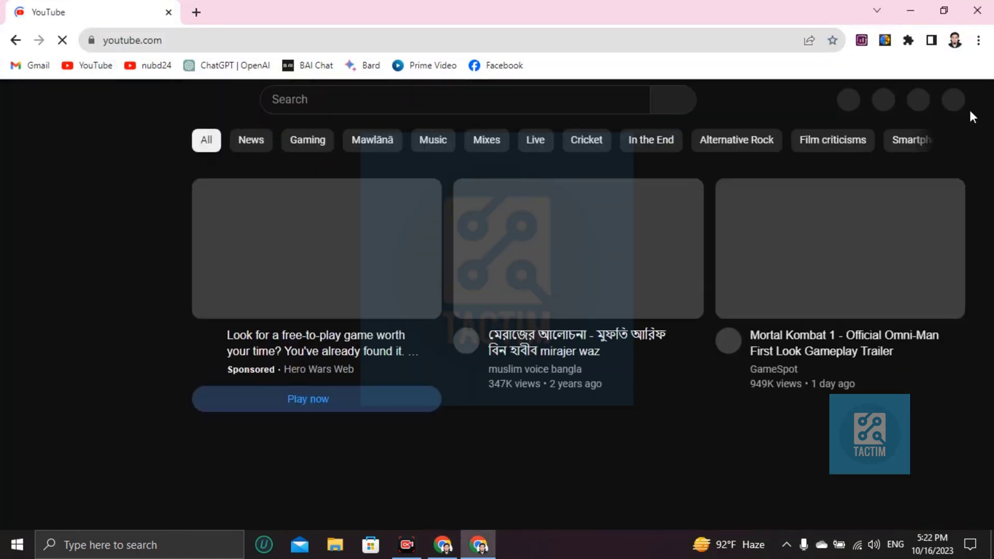
Add the account menu's YouTube Studio link to the bookmarks bar as a bookmark.
{"action": "left_click", "coordinate": [952, 104]}
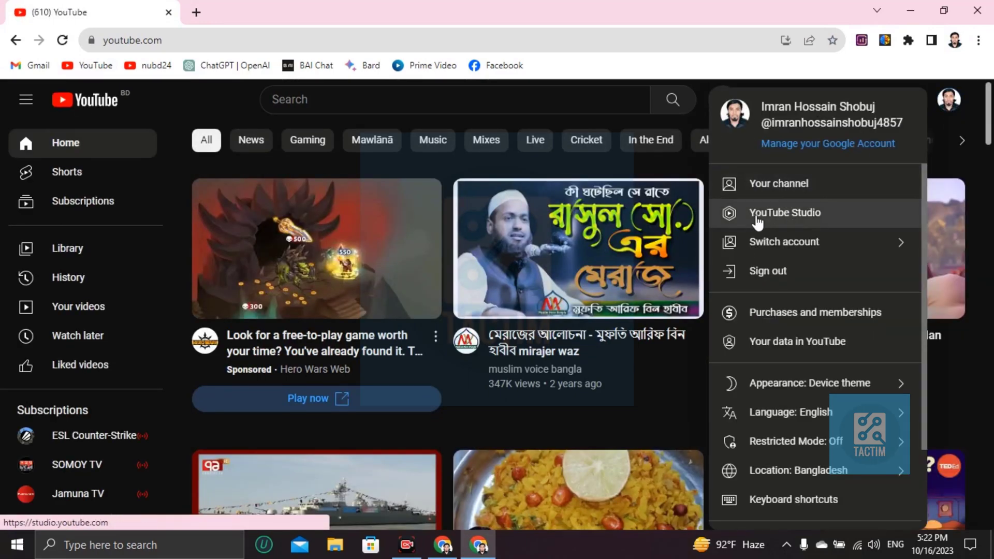
{"action": "left_click_drag", "start_coordinate": [757, 222], "coordinate": [621, 66]}
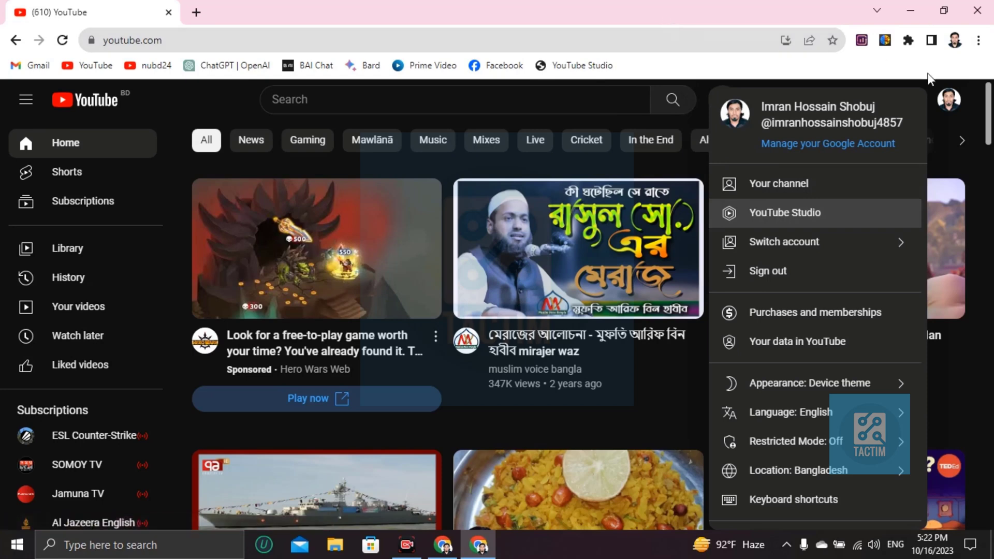
{"action": "left_click", "coordinate": [967, 111]}
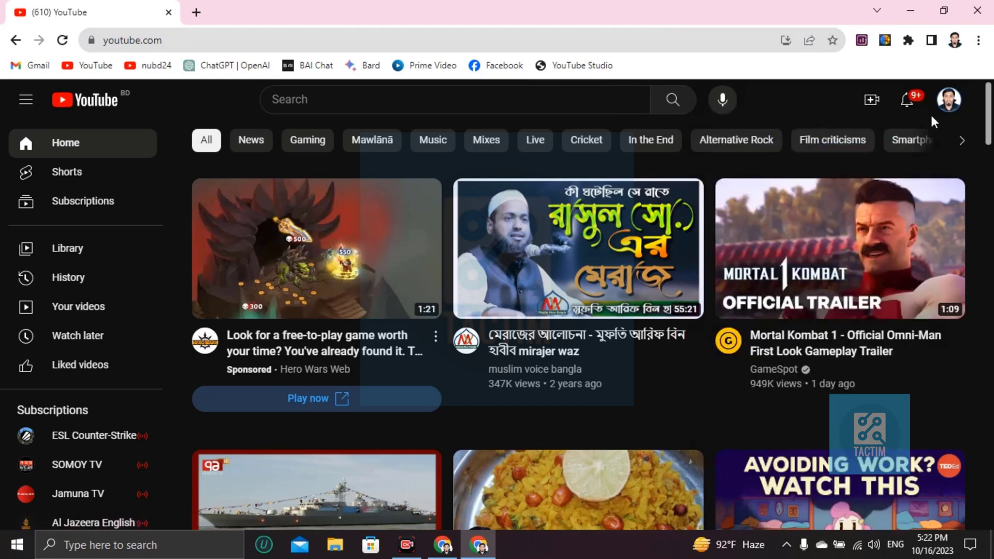
Start a new video upload on the channel and bring up the file selection dialog.
{"action": "left_click", "coordinate": [868, 106]}
{"action": "left_click", "coordinate": [904, 133]}
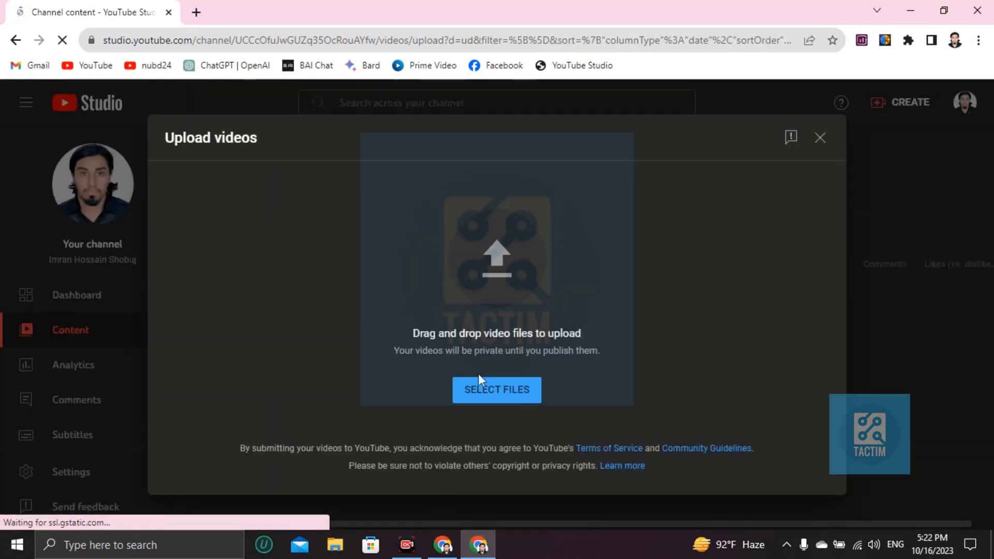
{"action": "left_click", "coordinate": [498, 393]}
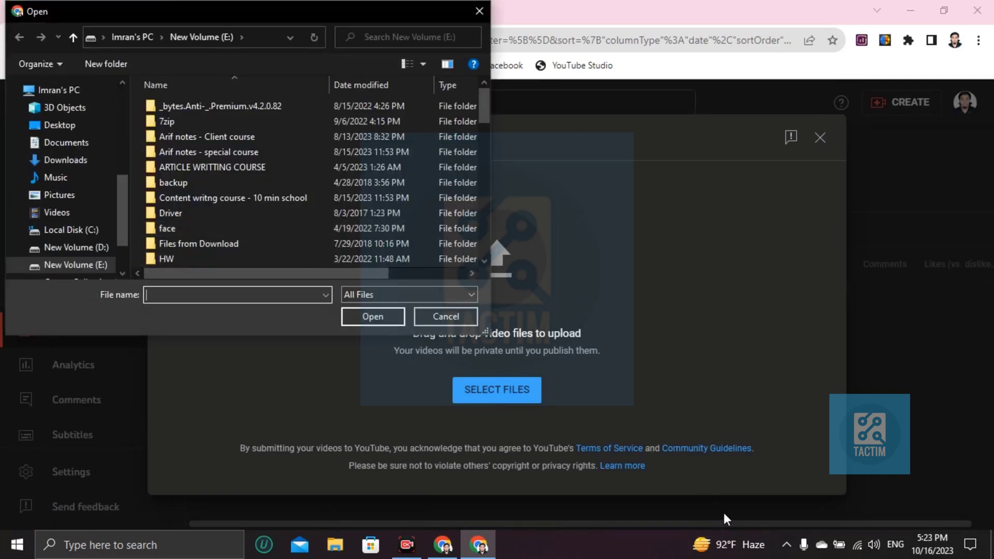
Look through the files on New Volume (E:) for a video to upload.
{"action": "scroll", "coordinate": [266, 182], "scroll_direction": "down", "scroll_amount": 8}
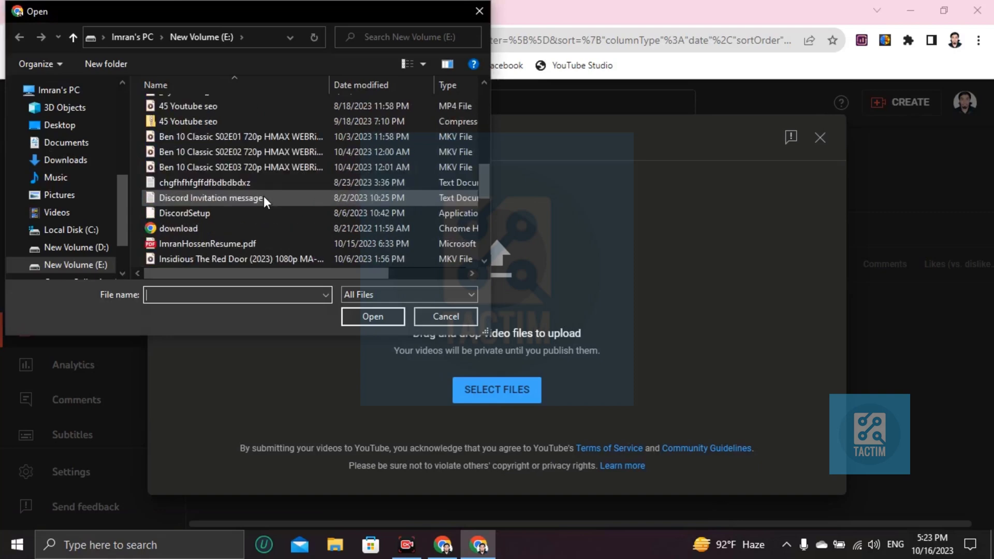
{"action": "scroll", "coordinate": [263, 196], "scroll_direction": "down", "scroll_amount": 1}
{"action": "scroll", "coordinate": [262, 195], "scroll_direction": "up", "scroll_amount": 1}
{"action": "scroll", "coordinate": [260, 192], "scroll_direction": "down", "scroll_amount": 2}
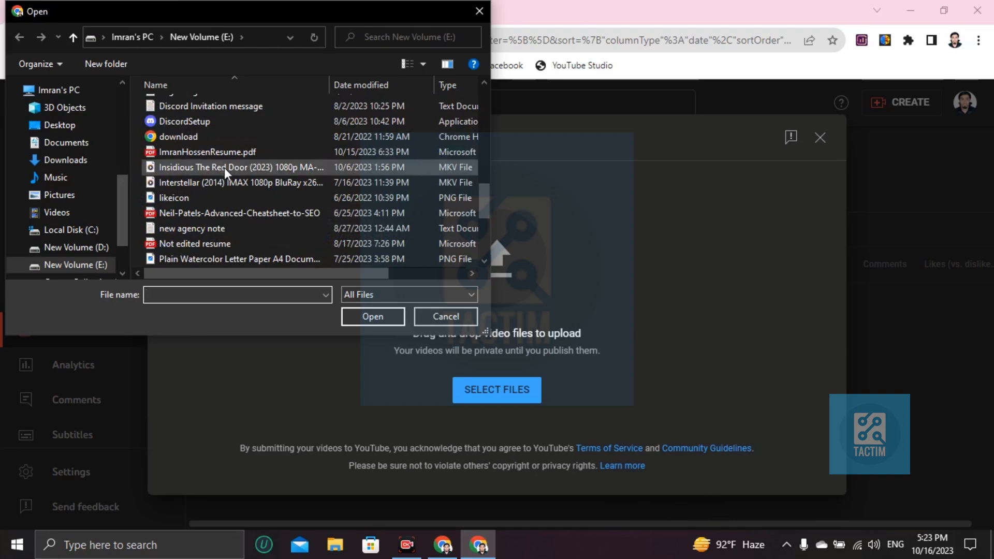
{"action": "scroll", "coordinate": [197, 158], "scroll_direction": "down", "scroll_amount": 2}
{"action": "scroll", "coordinate": [209, 187], "scroll_direction": "down", "scroll_amount": 2}
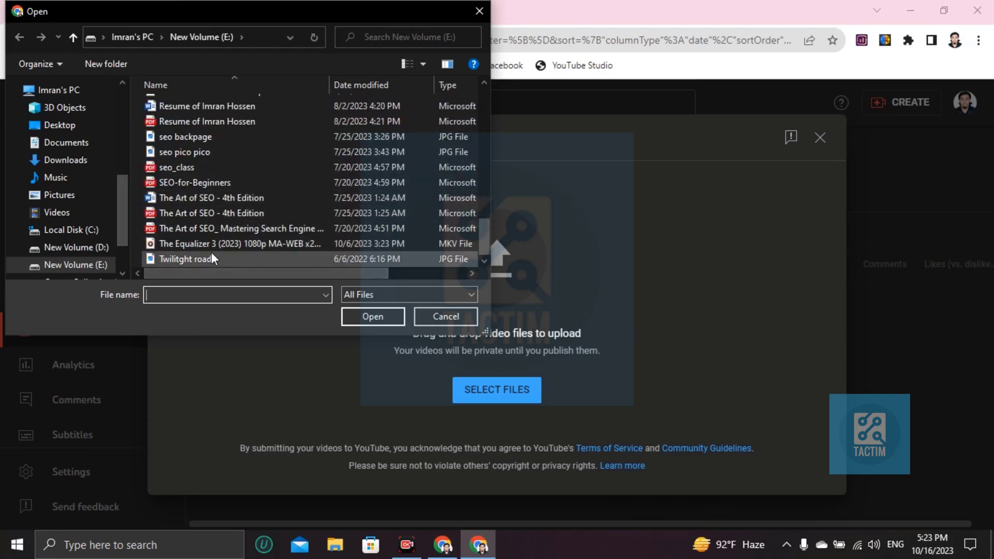
{"action": "scroll", "coordinate": [211, 252], "scroll_direction": "up", "scroll_amount": 1}
Upload the video "best ai tools for business" from the "best ai tools" folder on New Volume (D:).
{"action": "left_click", "coordinate": [77, 248]}
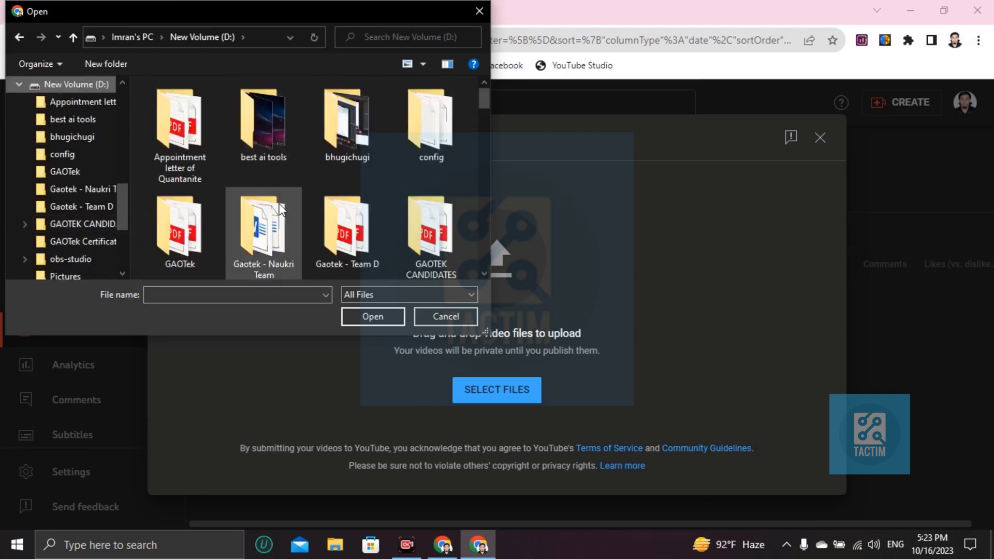
{"action": "scroll", "coordinate": [257, 153], "scroll_direction": "down", "scroll_amount": 1}
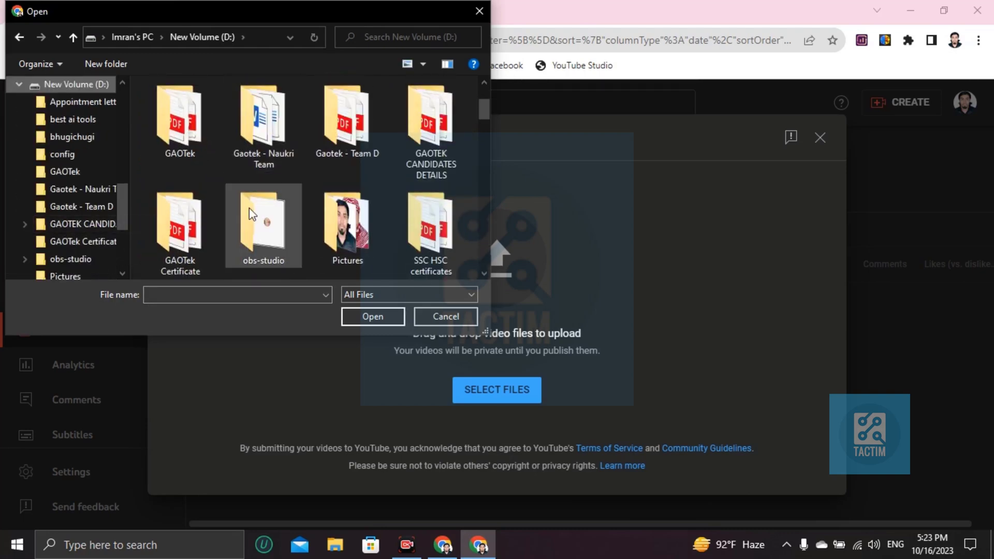
{"action": "scroll", "coordinate": [253, 147], "scroll_direction": "up", "scroll_amount": 1}
{"action": "double_click", "coordinate": [253, 145]}
{"action": "left_click", "coordinate": [182, 153]}
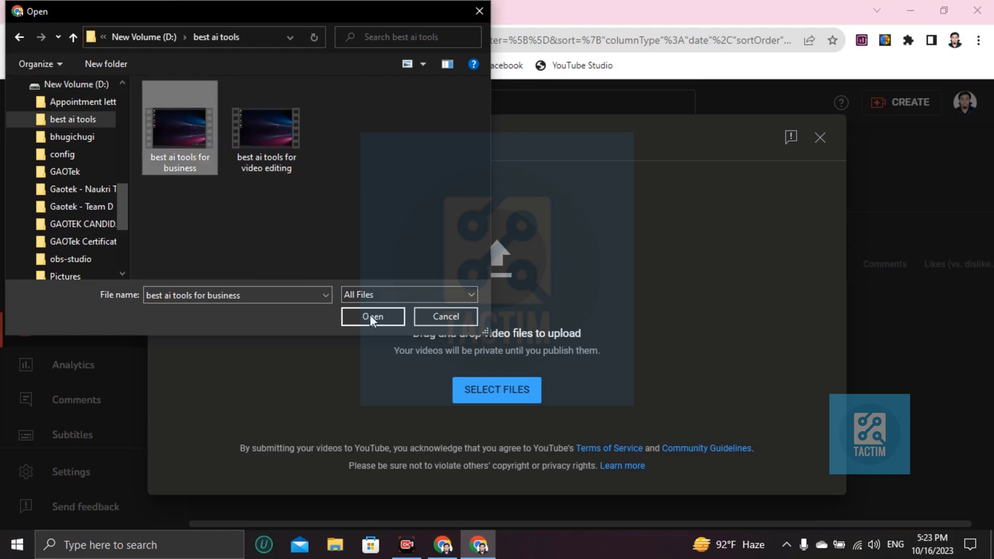
{"action": "left_click", "coordinate": [380, 316]}
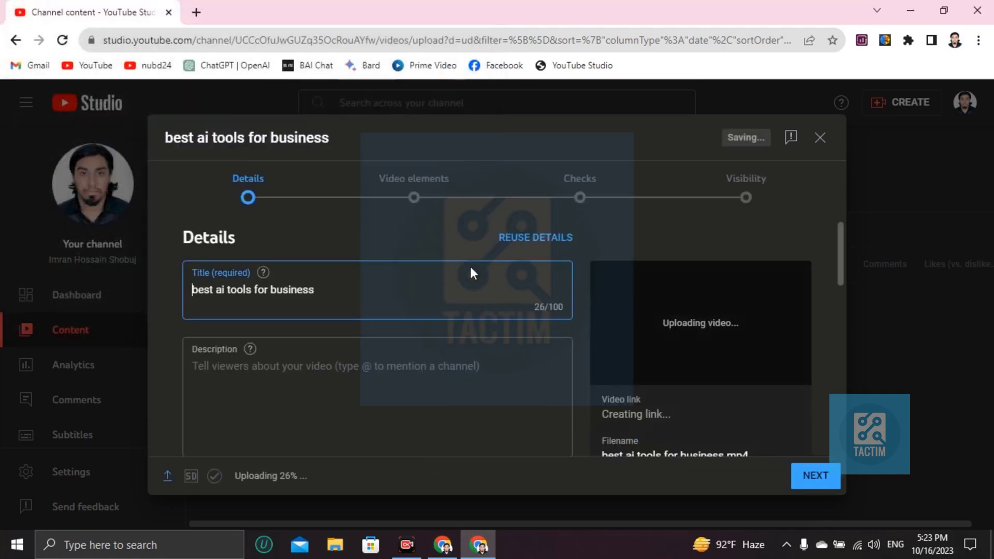
Begin the video description with the line "there must be 3 timestamps in your list,".
{"action": "scroll", "coordinate": [311, 331], "scroll_direction": "down", "scroll_amount": 3}
{"action": "scroll", "coordinate": [269, 284], "scroll_direction": "up", "scroll_amount": 3}
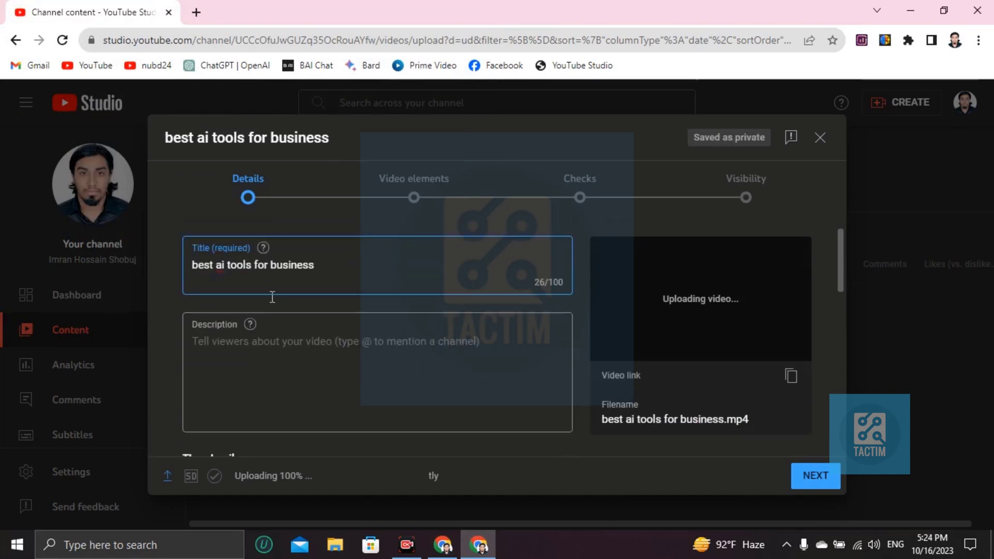
{"action": "left_click", "coordinate": [265, 363]}
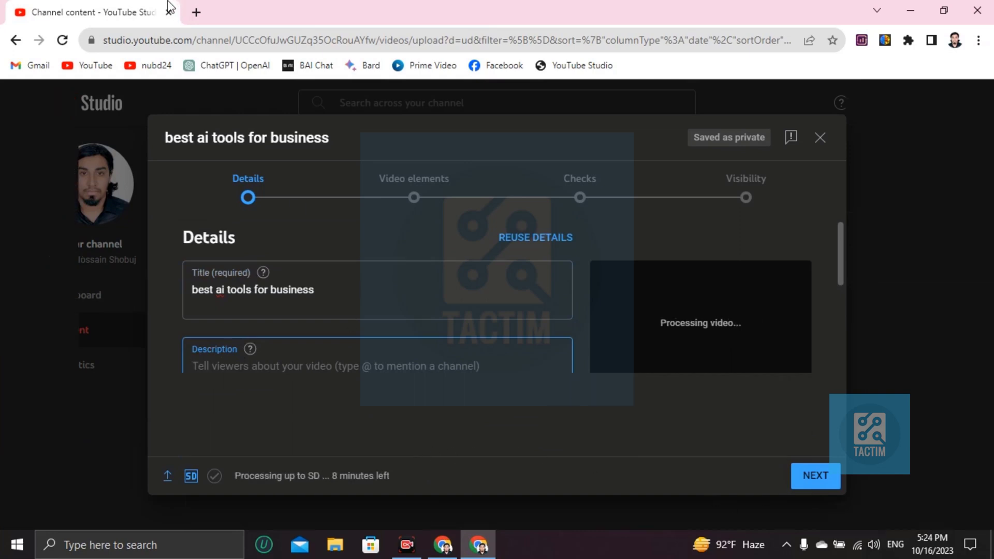
{"action": "type", "text": "there mu"}
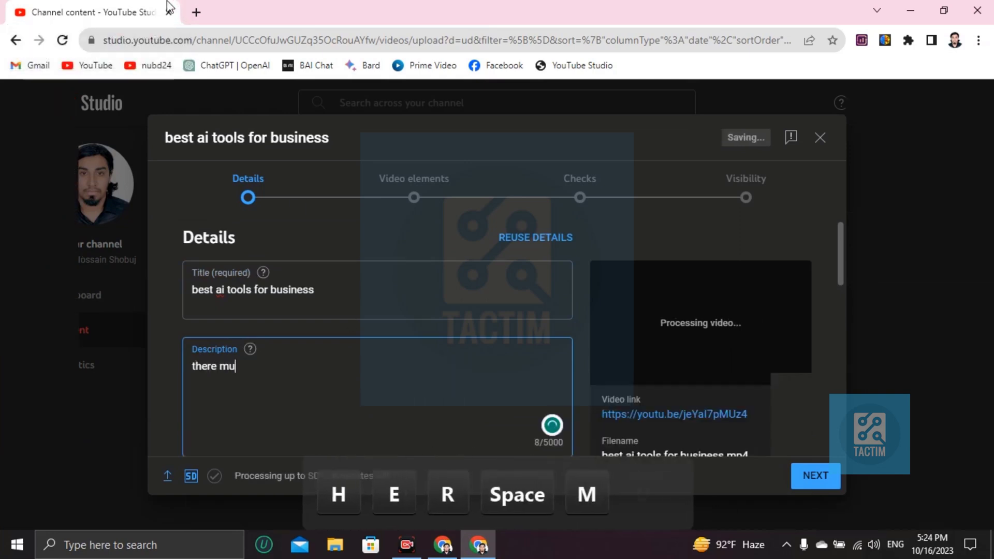
{"action": "type", "text": "st be 3 t"}
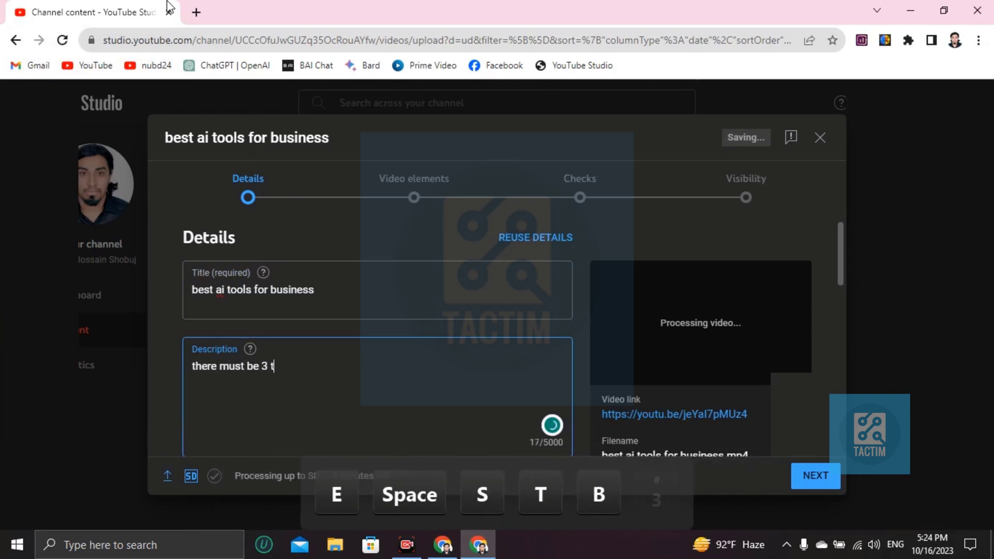
{"action": "type", "text": "imestatps in your"}
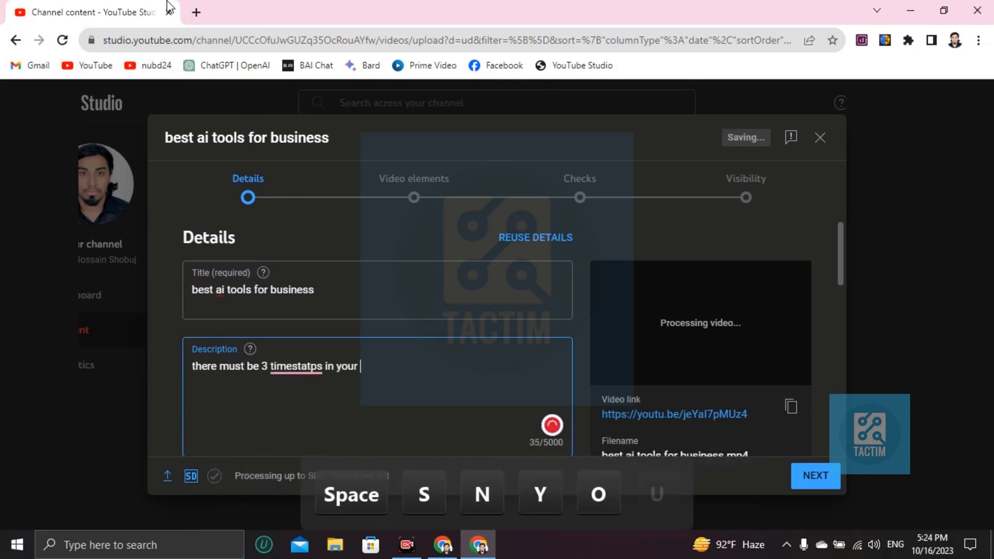
{"action": "type", "text": " list,"}
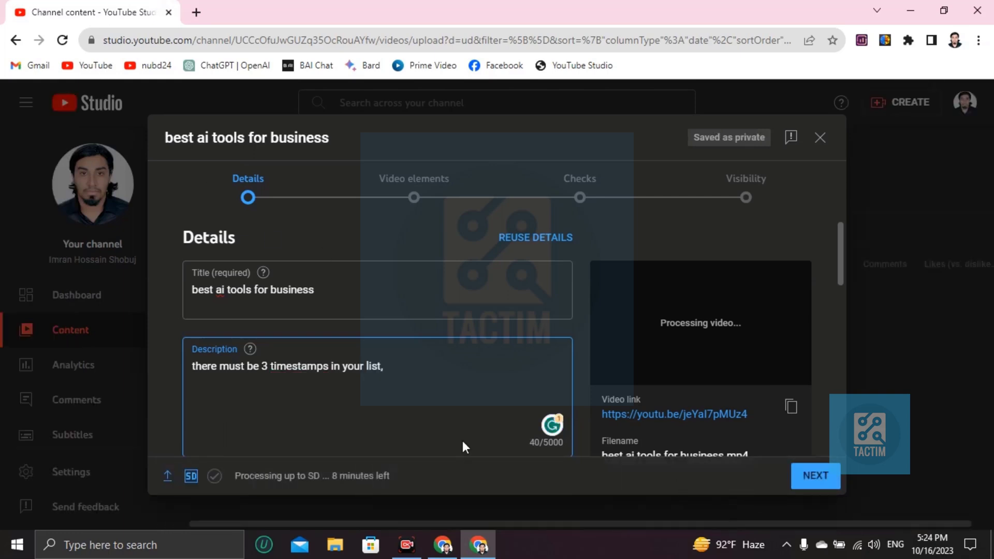
Add a second description line reading "the timestamps should start from 0:00.", correcting the misspelled "timestamps".
{"action": "key", "text": "shift+Return"}
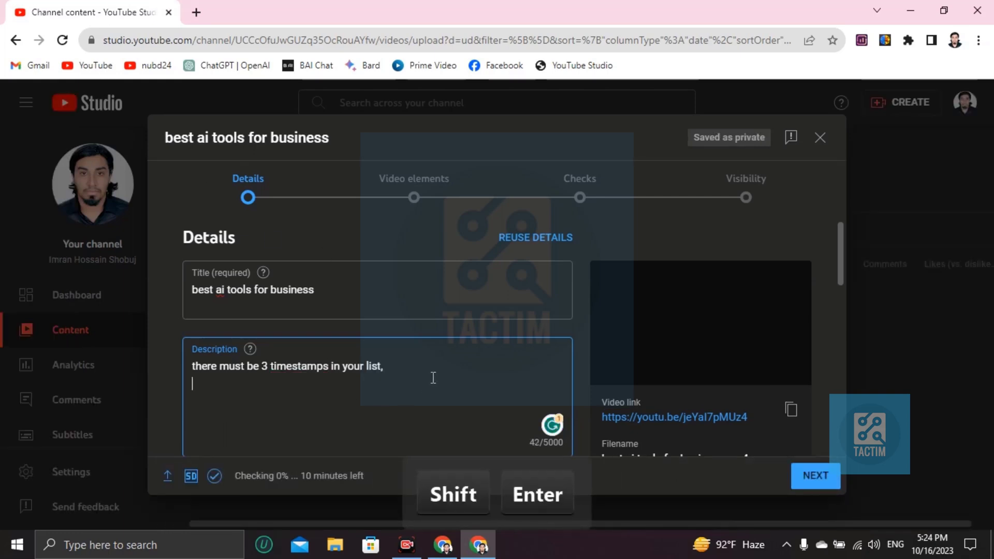
{"action": "type", "text": "the ti"}
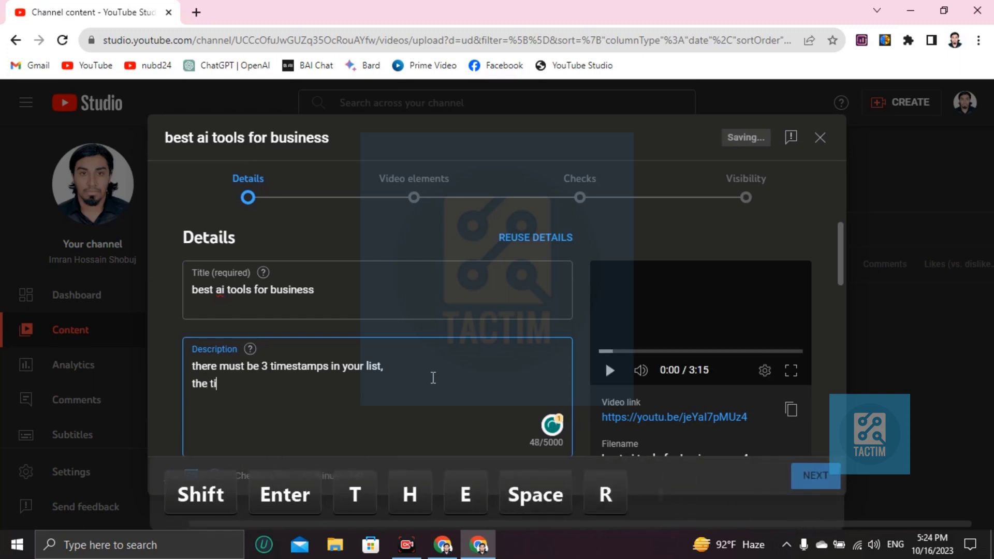
{"action": "type", "text": "mestapm"}
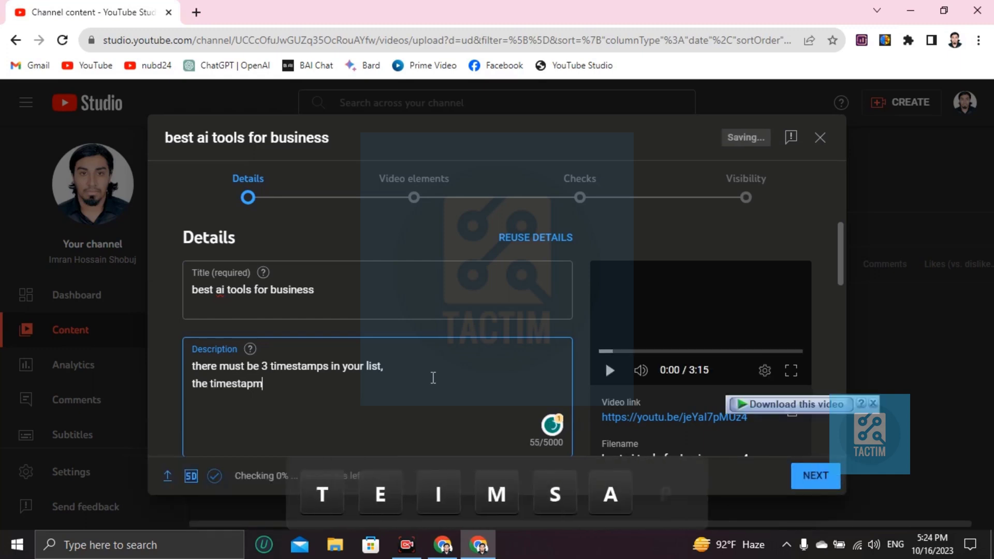
{"action": "type", "text": "s"}
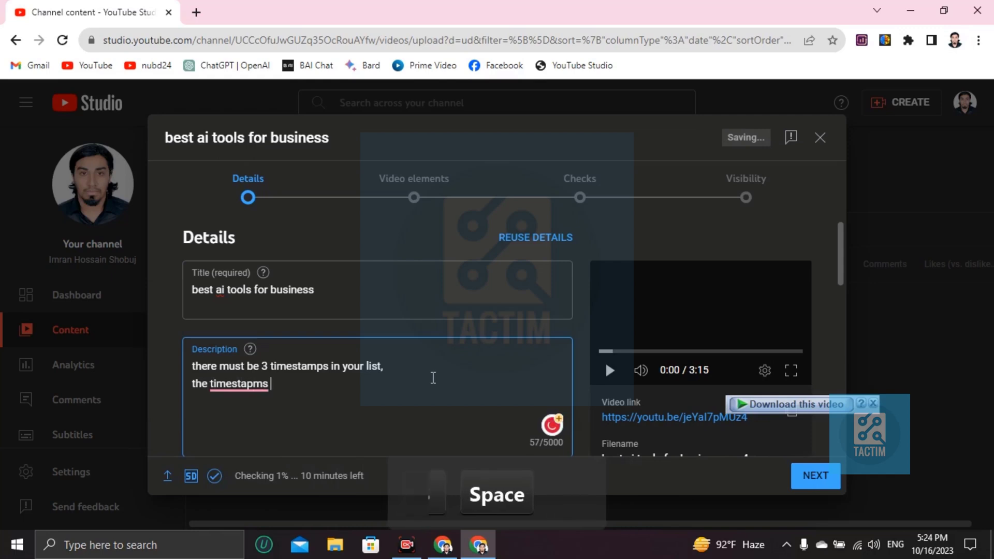
{"action": "mouse_move", "coordinate": [266, 384]}
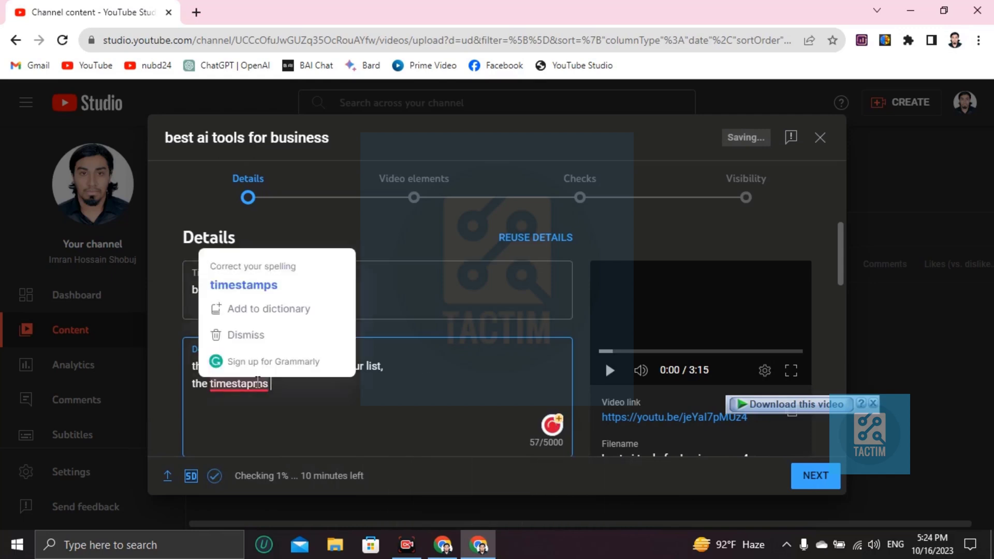
{"action": "left_click", "coordinate": [258, 296]}
{"action": "type", "text": "sh"}
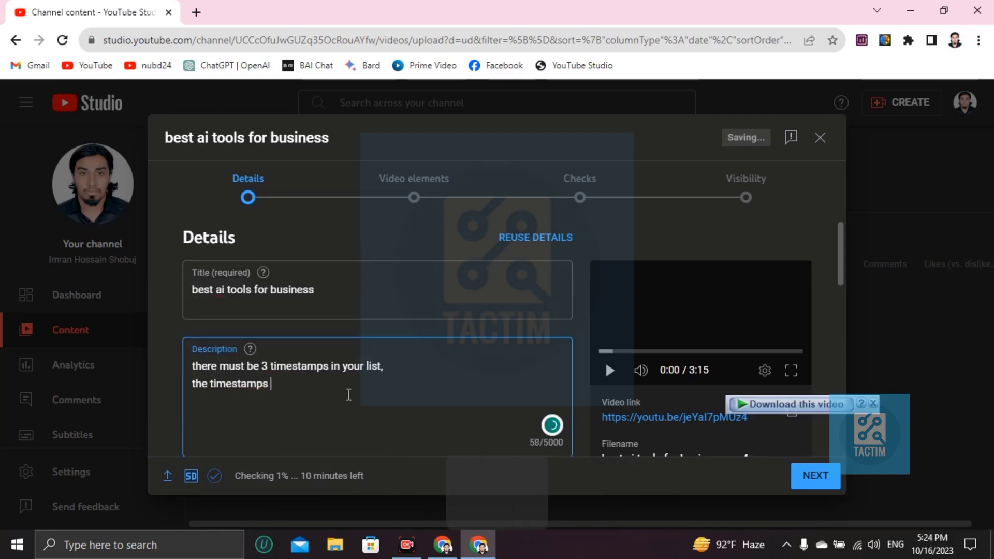
{"action": "type", "text": "ould st"}
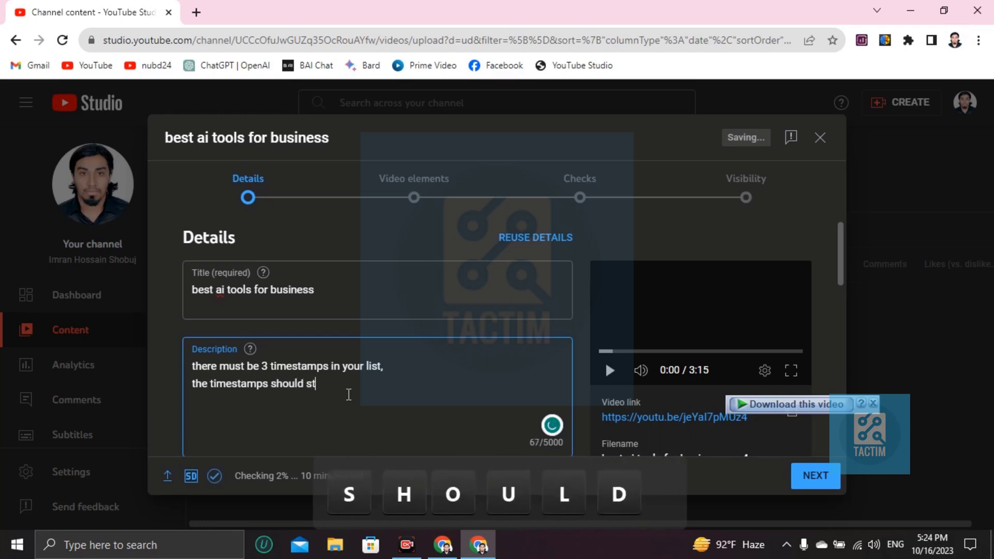
{"action": "type", "text": "art from "}
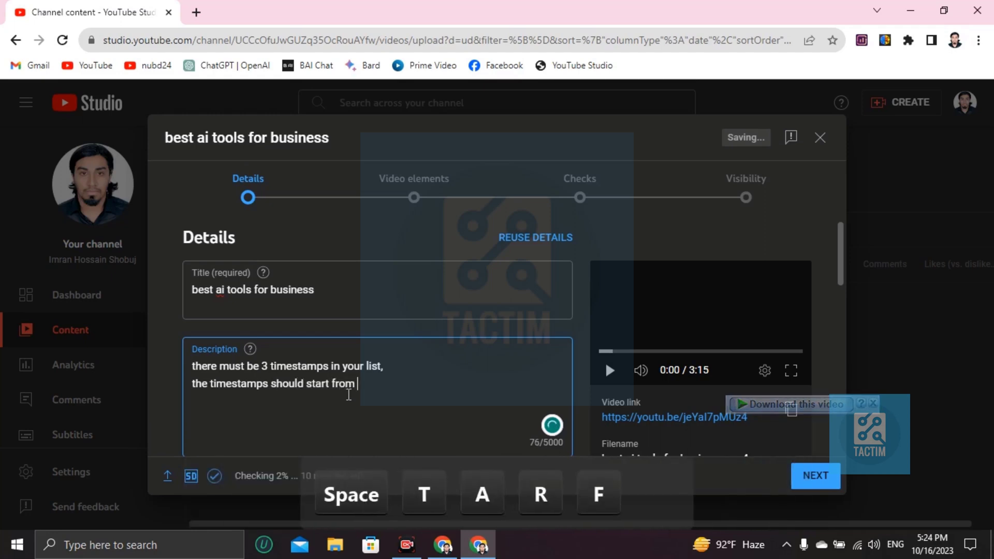
{"action": "type", "text": "0\""}
{"action": "key", "text": "BackSpace"}
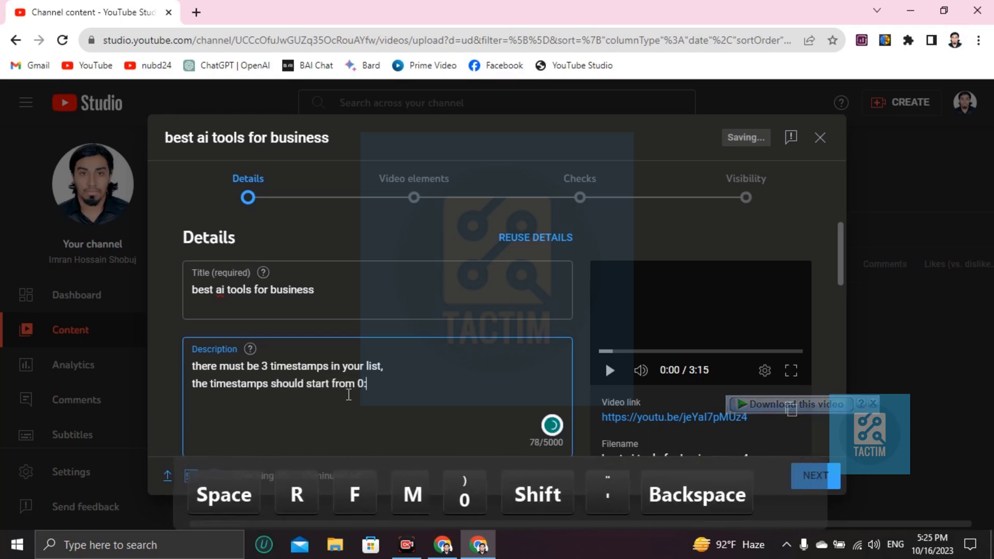
{"action": "type", "text": ":00."}
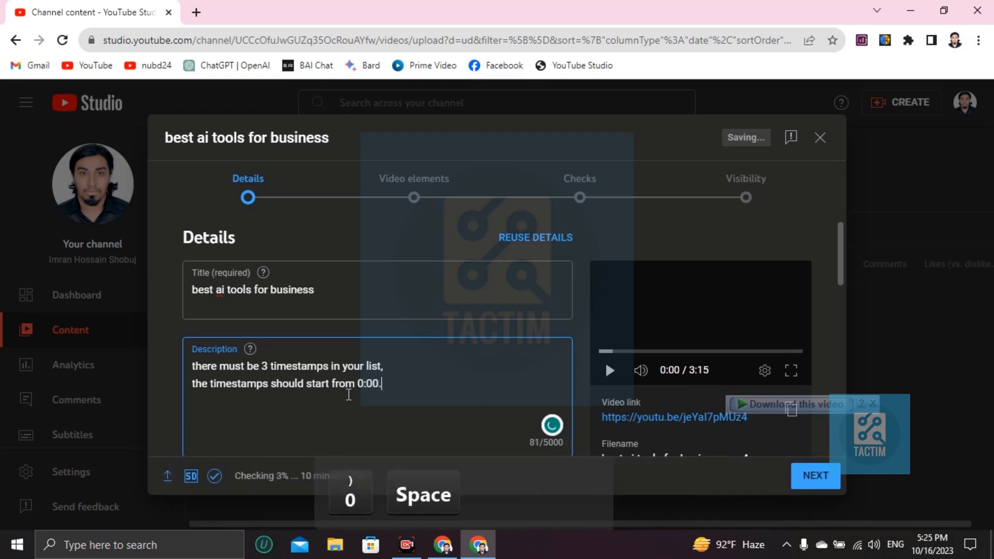
Continue the description with "and each timestamp has to be at least 10 seconds." and add two line breaks after it.
{"action": "type", "text": " and"}
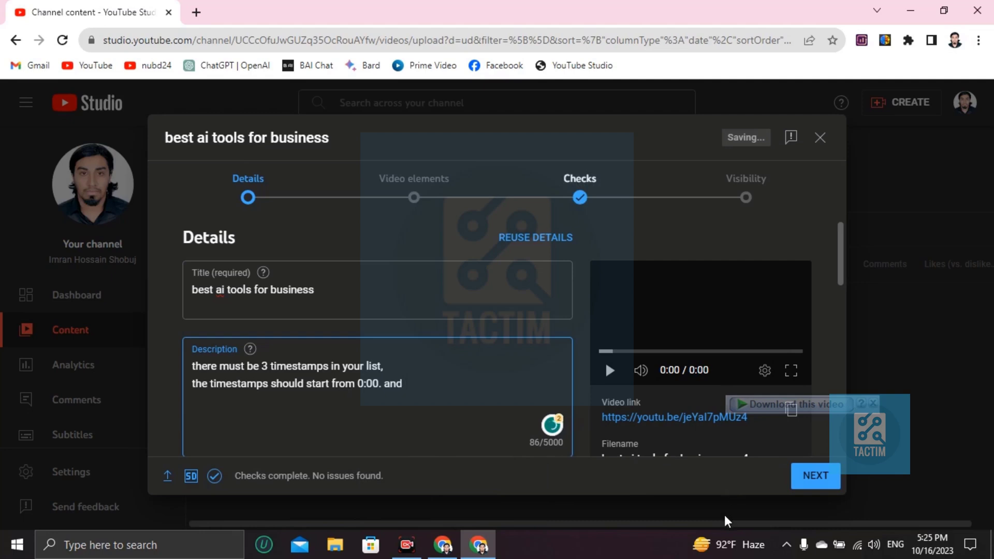
{"action": "type", "text": "each timestamp have to be at least 10 seconds."}
{"action": "mouse_move", "coordinate": [481, 389]}
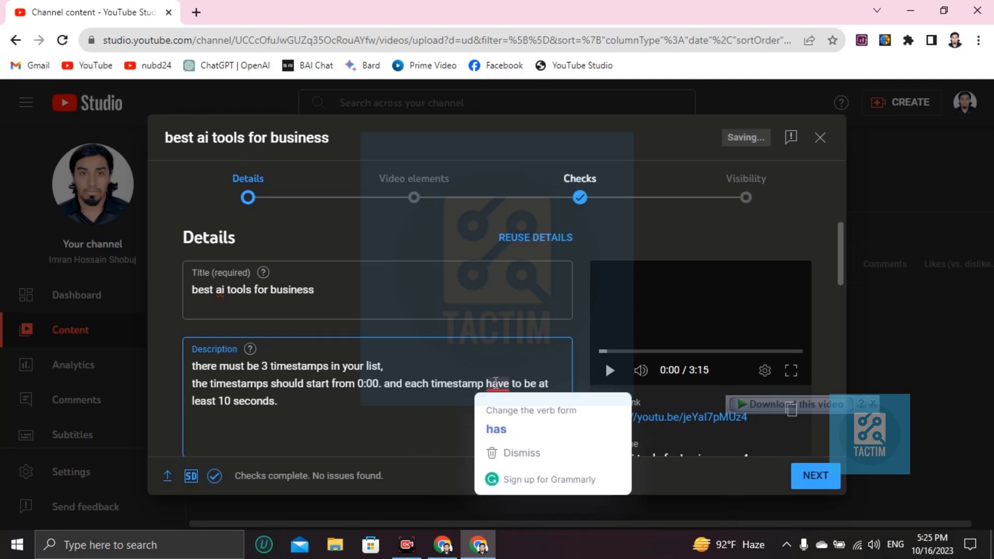
{"action": "left_click", "coordinate": [496, 427]}
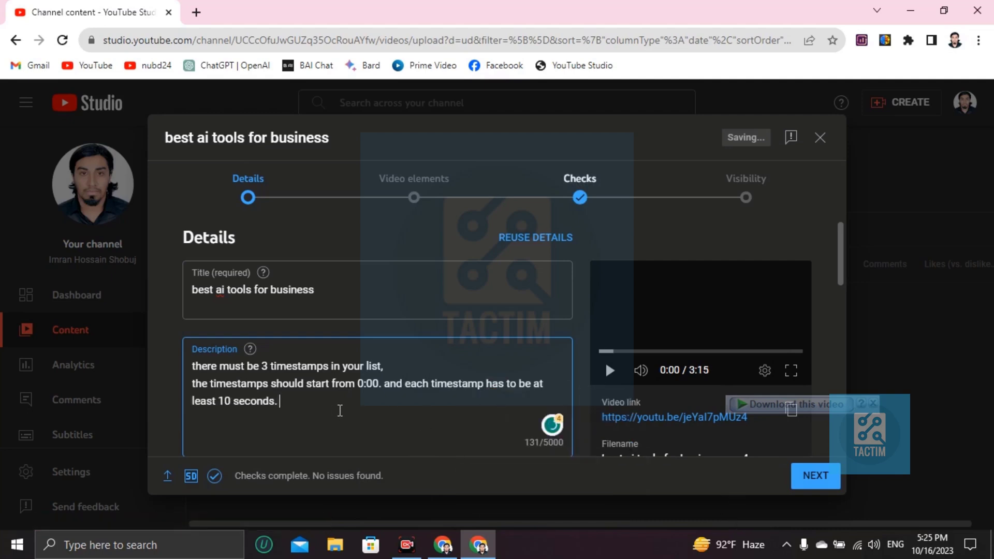
{"action": "key", "text": "shift+Return"}
{"action": "key", "text": "shift+Return"}
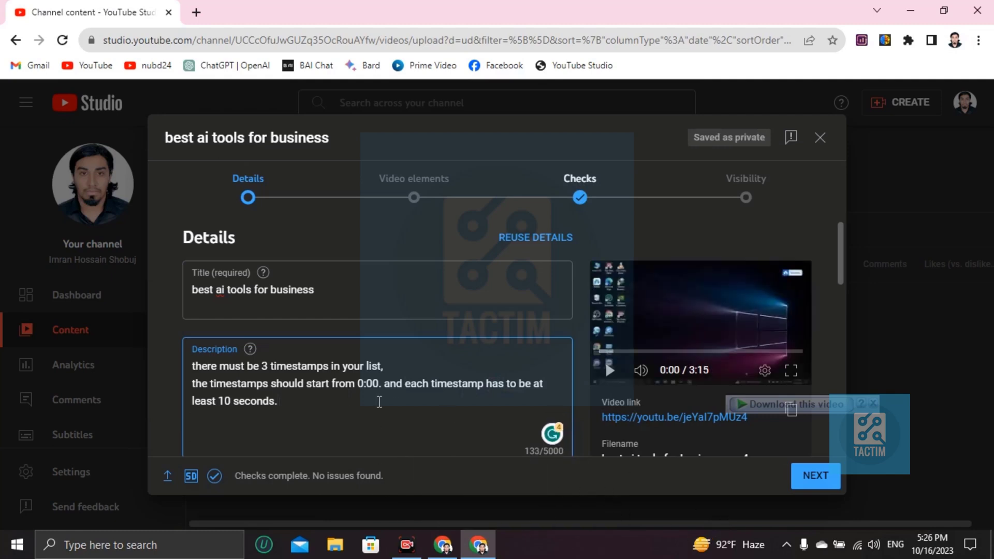
Add the line "examble: 0:00" beneath the timestamp requirements in the description.
{"action": "type", "text": "exam"}
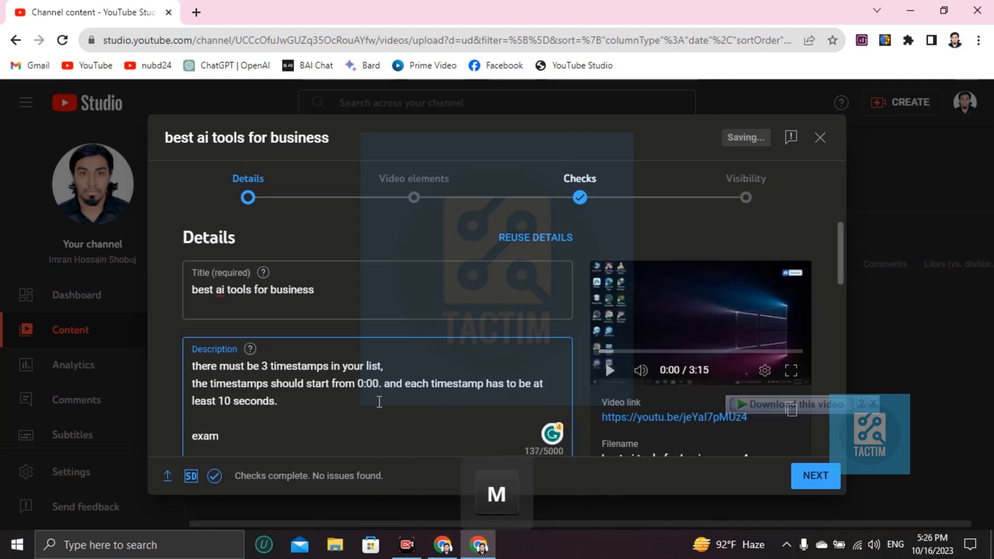
{"action": "key", "text": "BackSpace"}
{"action": "type", "text": "m"}
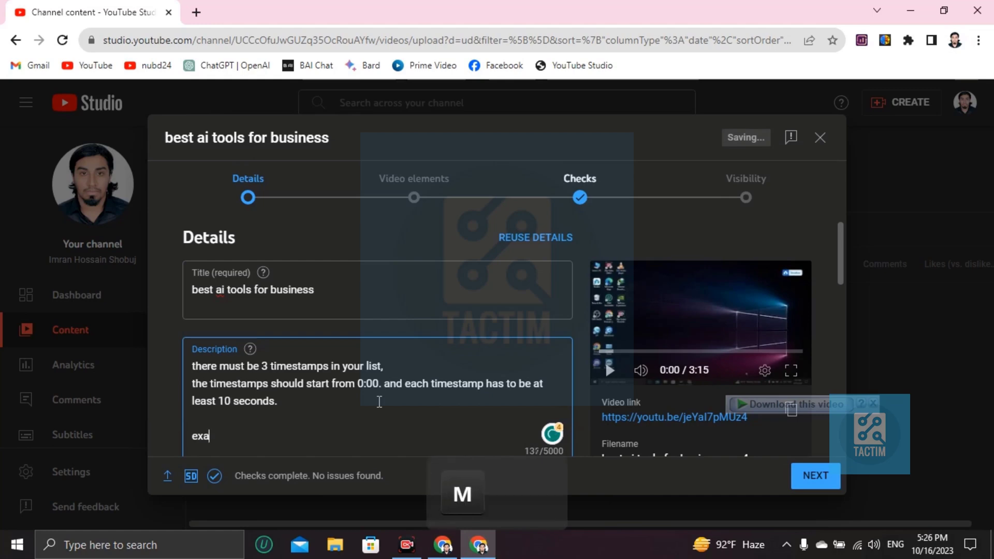
{"action": "type", "text": "ble: "}
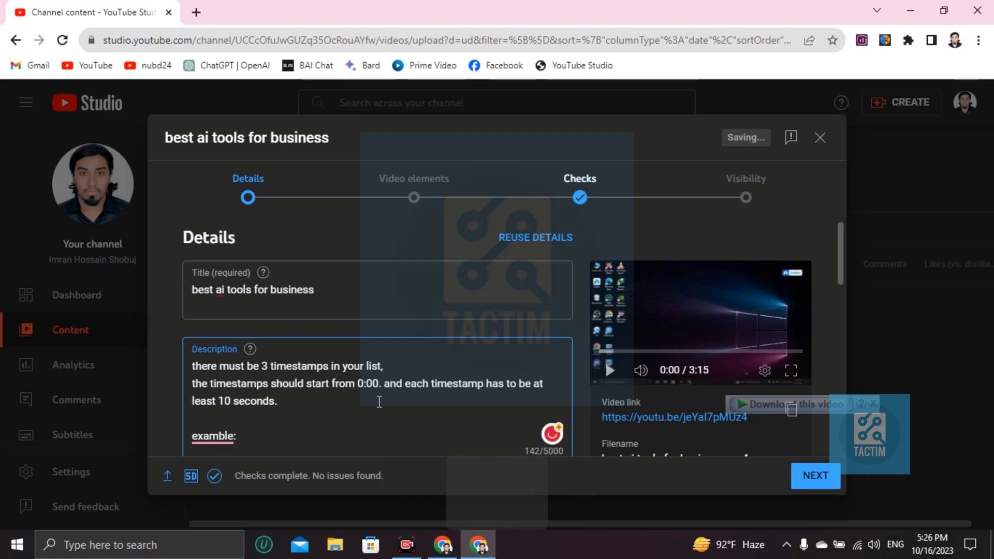
{"action": "type", "text": "0"}
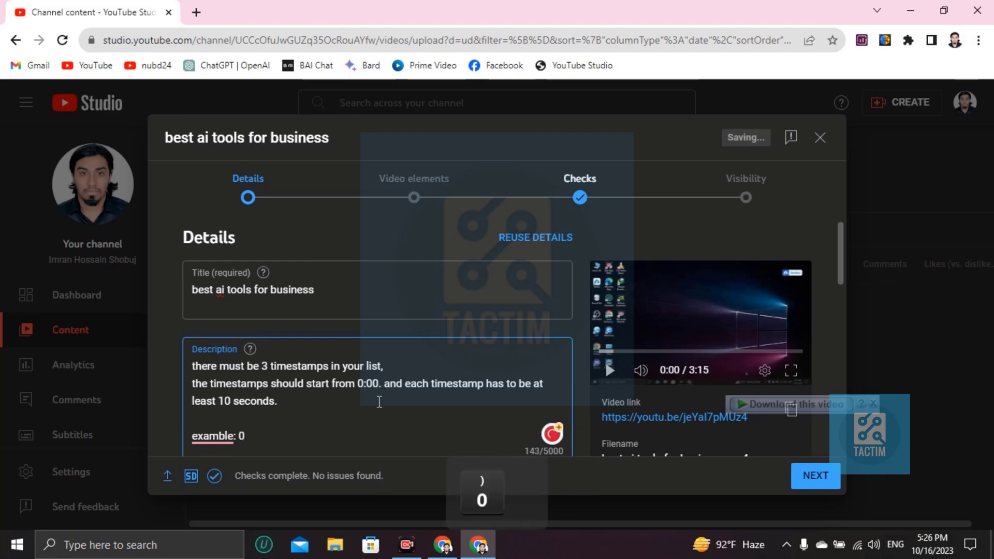
{"action": "type", "text": ":0"}
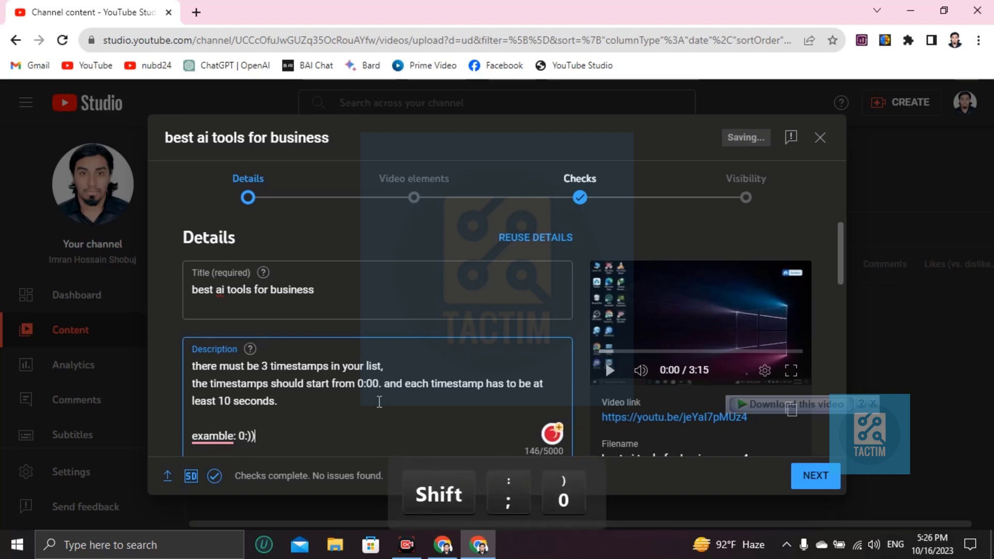
{"action": "type", "text": ")"}
{"action": "key", "text": "BackSpace"}
{"action": "type", "text": "00"}
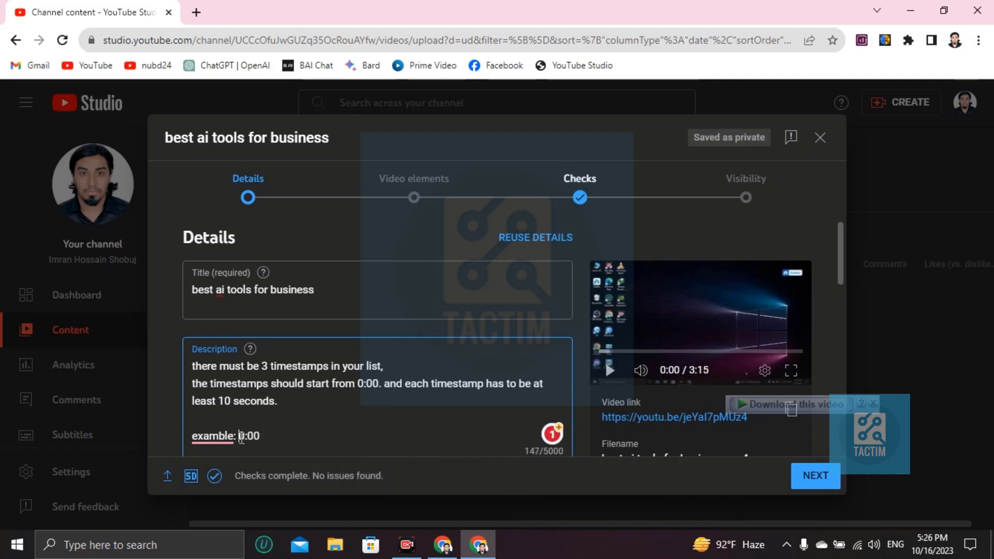
Remove the "examble:" label so 0:00 starts its own line, keeping a blank line above it.
{"action": "key", "text": "BackSpace"}
{"action": "key", "text": "BackSpace"}
{"action": "key", "text": "BackSpace"}
{"action": "key", "text": "BackSpace"}
{"action": "key", "text": "BackSpace"}
{"action": "key", "text": "BackSpace"}
{"action": "key", "text": "BackSpace"}
{"action": "key", "text": "BackSpace"}
{"action": "key", "text": "BackSpace"}
{"action": "key", "text": "BackSpace"}
{"action": "key", "text": "BackSpace"}
{"action": "key", "text": "BackSpace"}
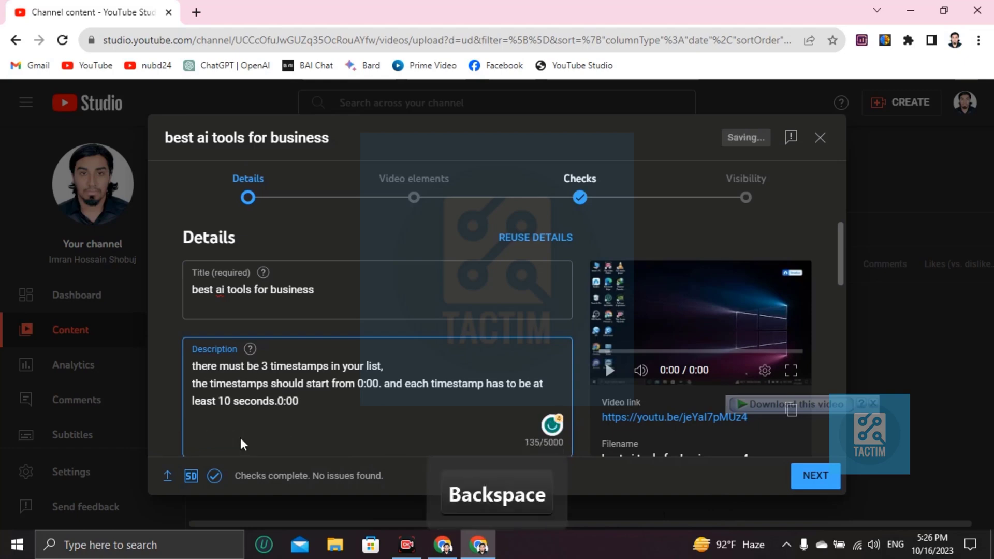
{"action": "key", "text": "shift+Return"}
{"action": "key", "text": "shift+Return"}
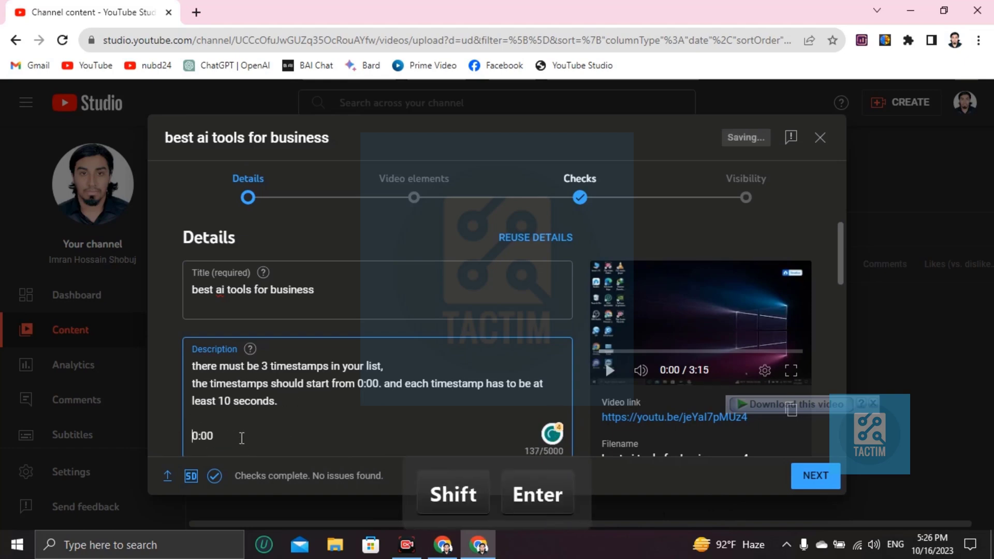
Complete the 0:00 timestamp line with the text "the chapter name here".
{"action": "left_click", "coordinate": [241, 438]}
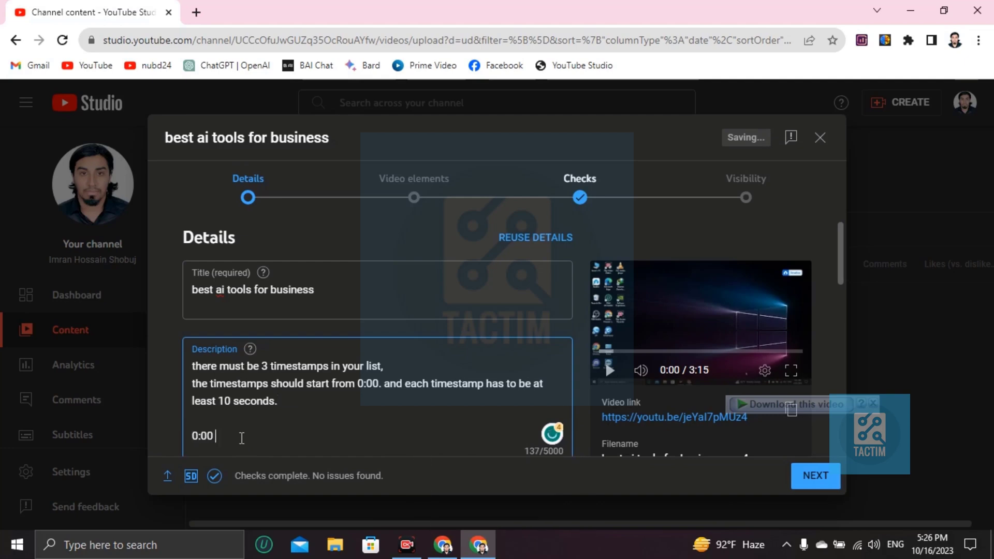
{"action": "type", "text": "the chapter"}
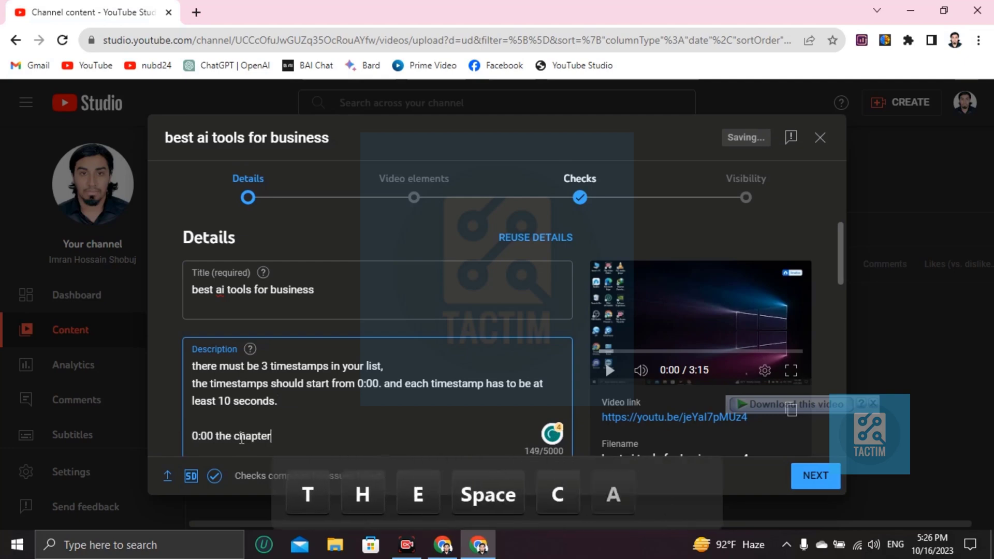
{"action": "type", "text": " name here"}
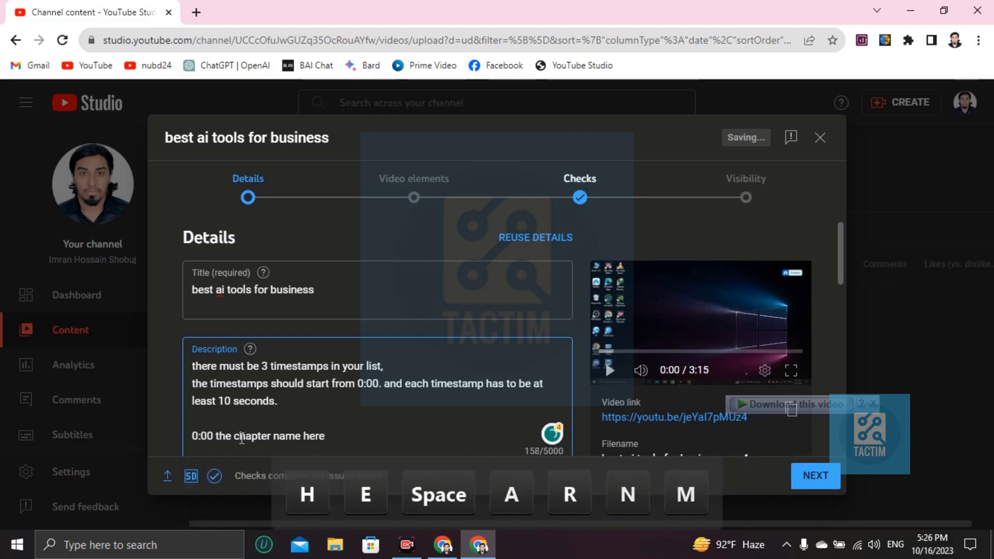
Add a second timestamp line reading "2:30 next chapter name." to the description.
{"action": "key", "text": "shift+Return"}
{"action": "type", "text": "32"}
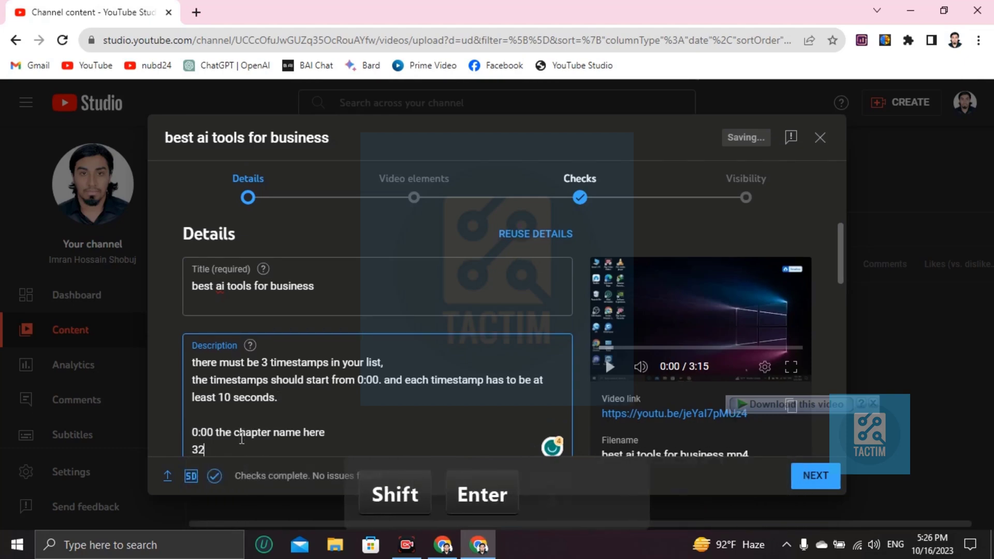
{"action": "key", "text": "BackSpace"}
{"action": "key", "text": "BackSpace"}
{"action": "type", "text": "2"}
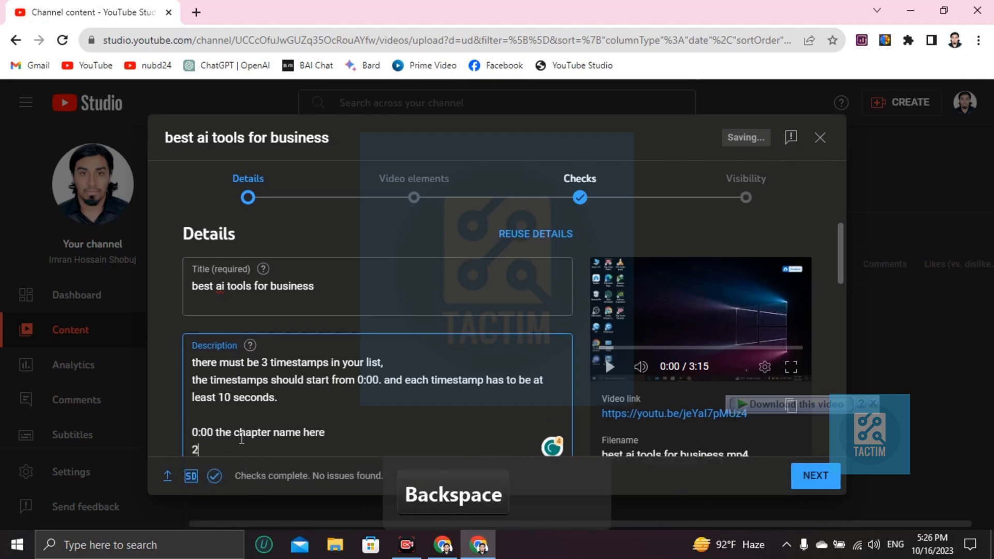
{"action": "type", "text": ":"}
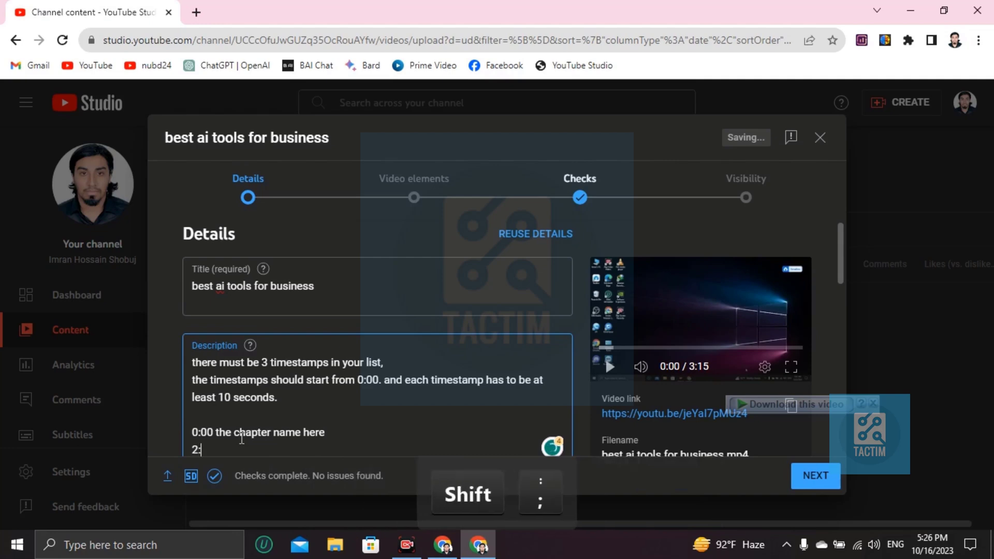
{"action": "type", "text": "30"}
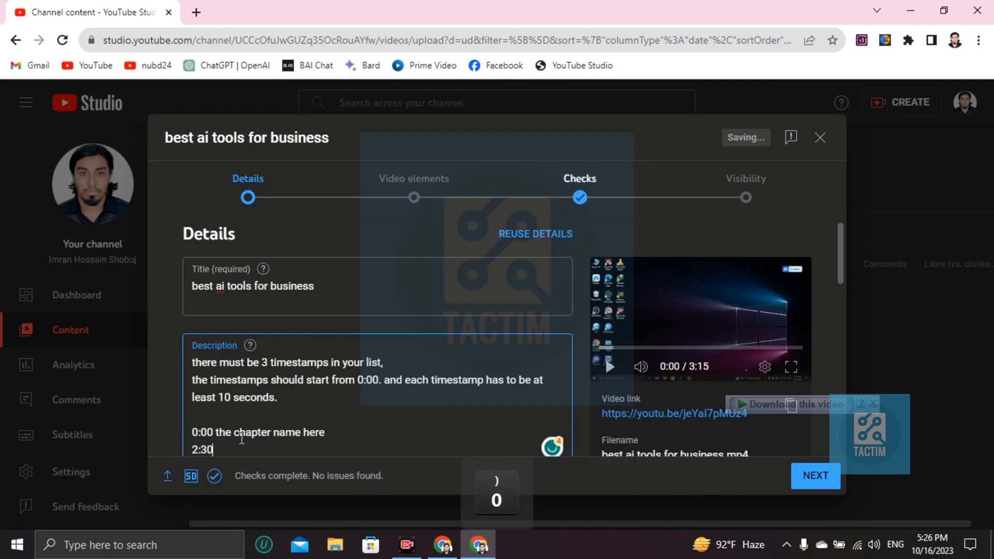
{"action": "type", "text": " next chapt"}
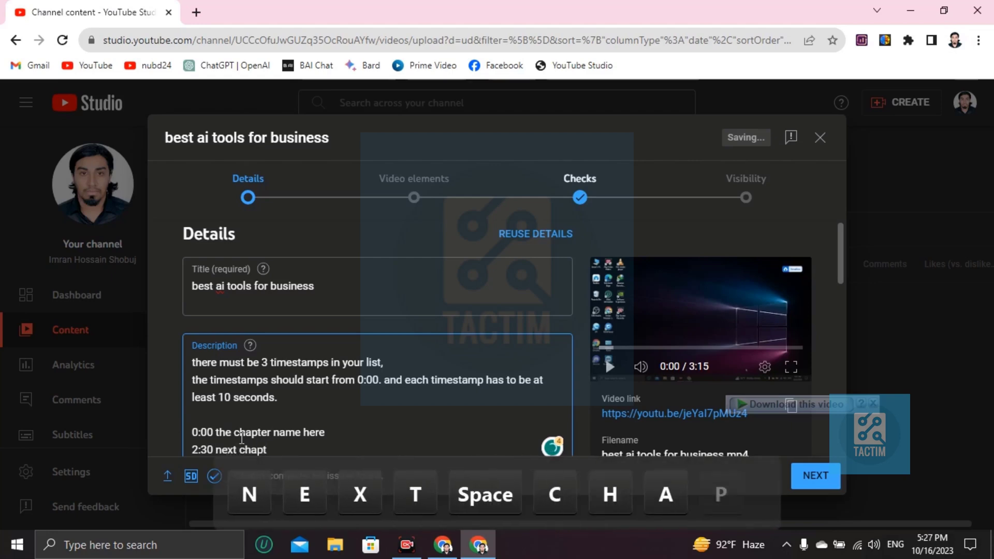
{"action": "type", "text": "p"}
{"action": "key", "text": "BackSpace"}
{"action": "type", "text": "er na"}
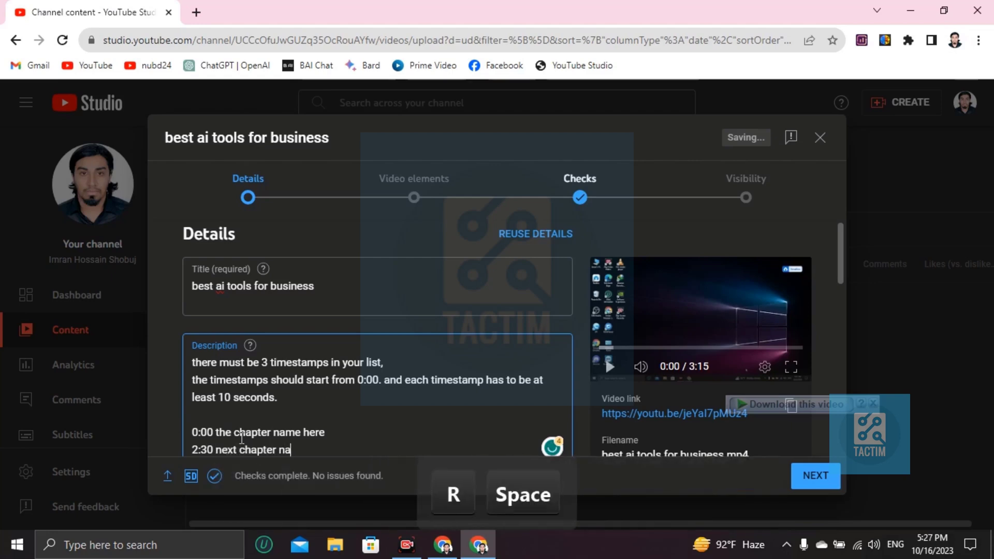
{"action": "type", "text": "me."}
Add a third timestamp line reading "4:00 3rd chapter name" to the description.
{"action": "scroll", "coordinate": [365, 414], "scroll_direction": "down", "scroll_amount": 2}
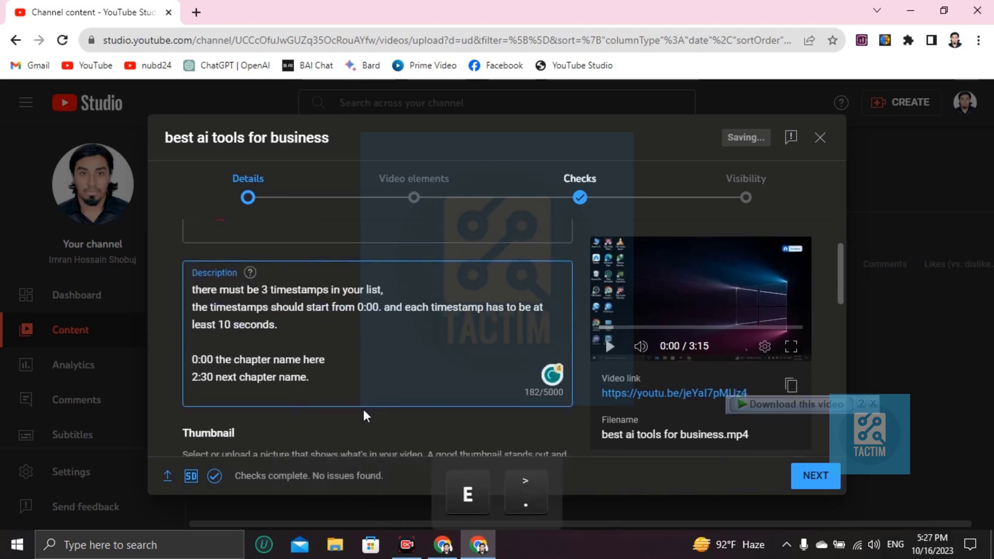
{"action": "key", "text": "shift+Return"}
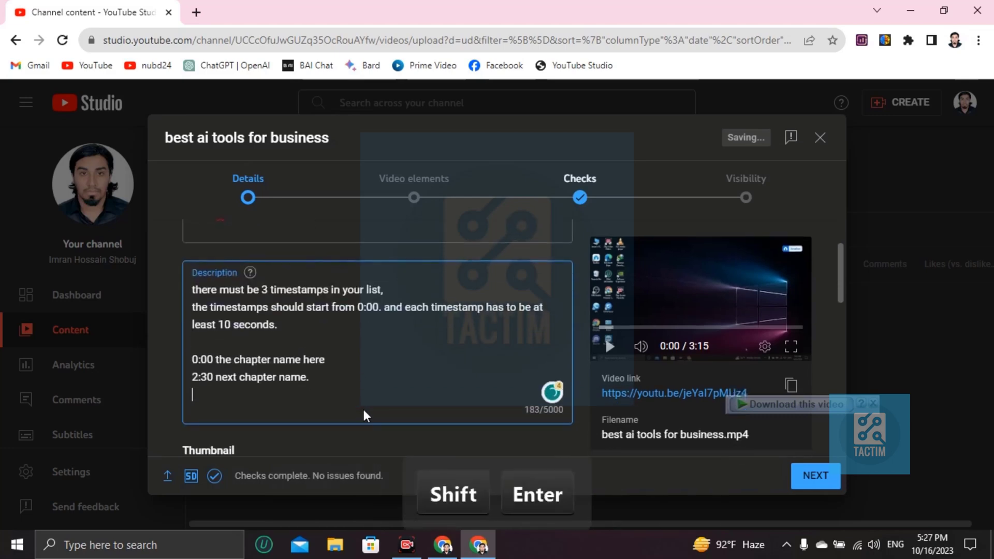
{"action": "type", "text": "4:"}
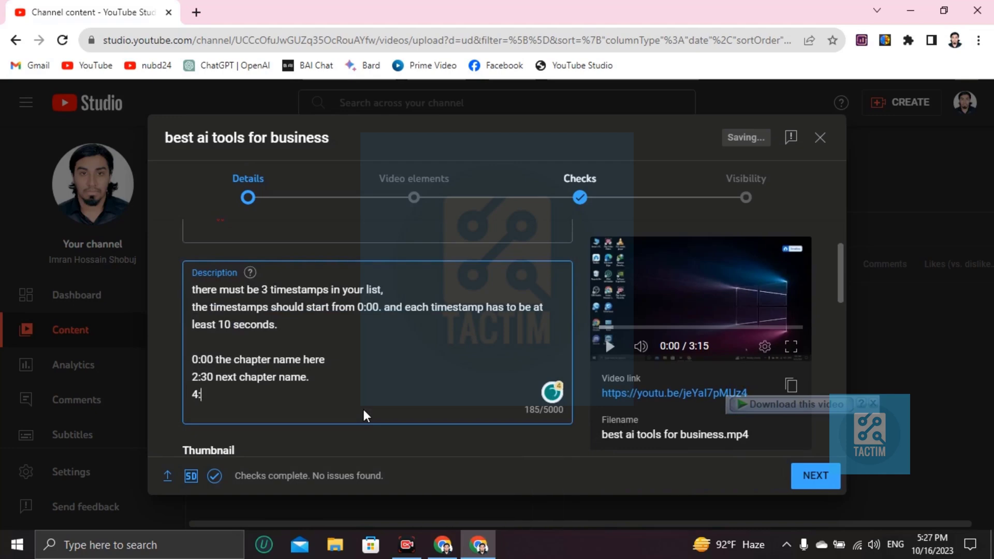
{"action": "type", "text": "00"}
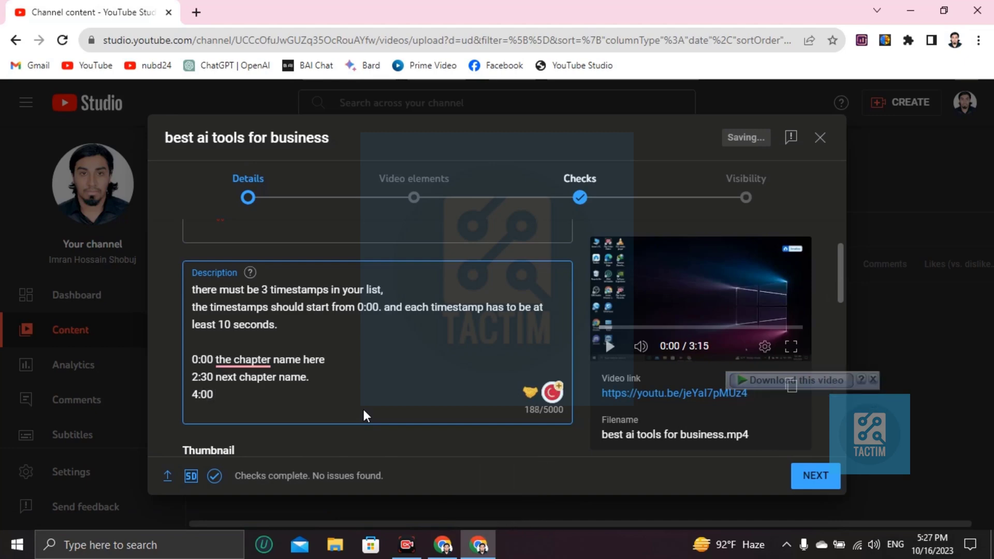
{"action": "type", "text": " 3"}
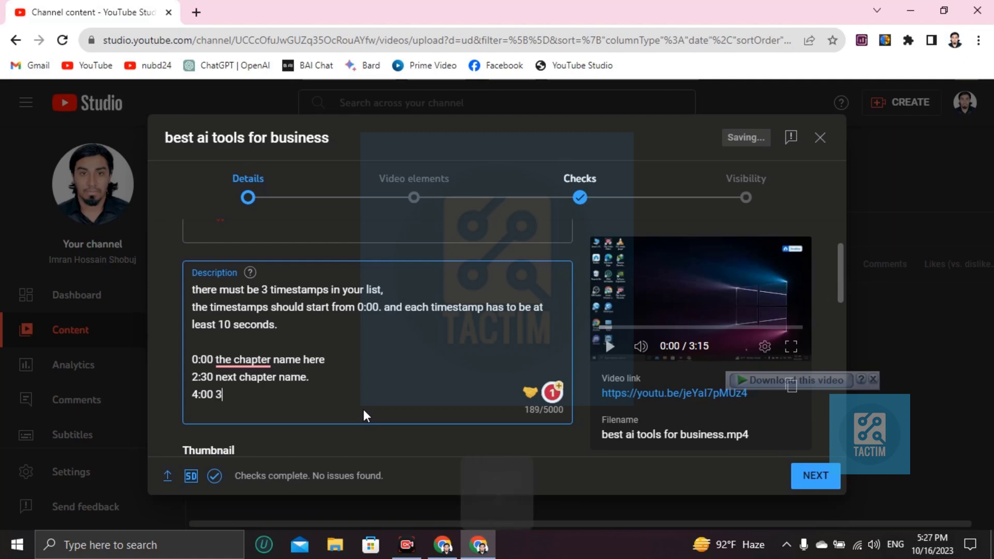
{"action": "type", "text": "rd c"}
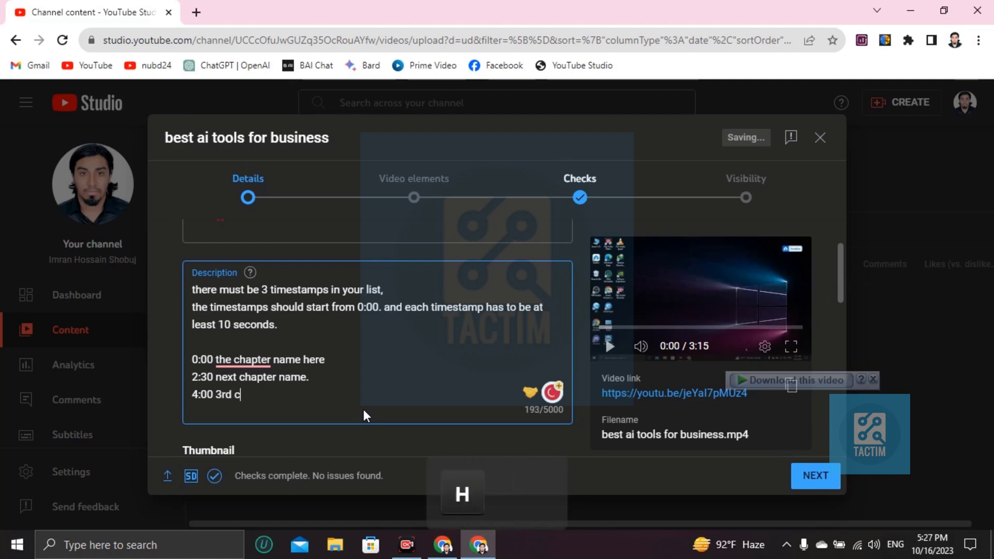
{"action": "type", "text": "hapter name"}
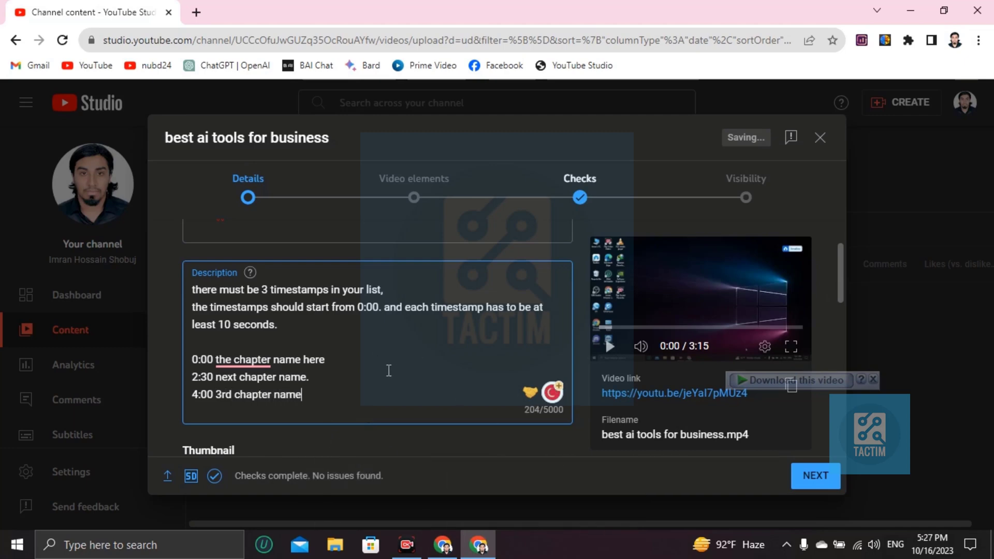
Accept the suggested capitalization "The chapter" in the 0:00 timestamp line of the description.
{"action": "scroll", "coordinate": [389, 371], "scroll_direction": "down", "scroll_amount": 10}
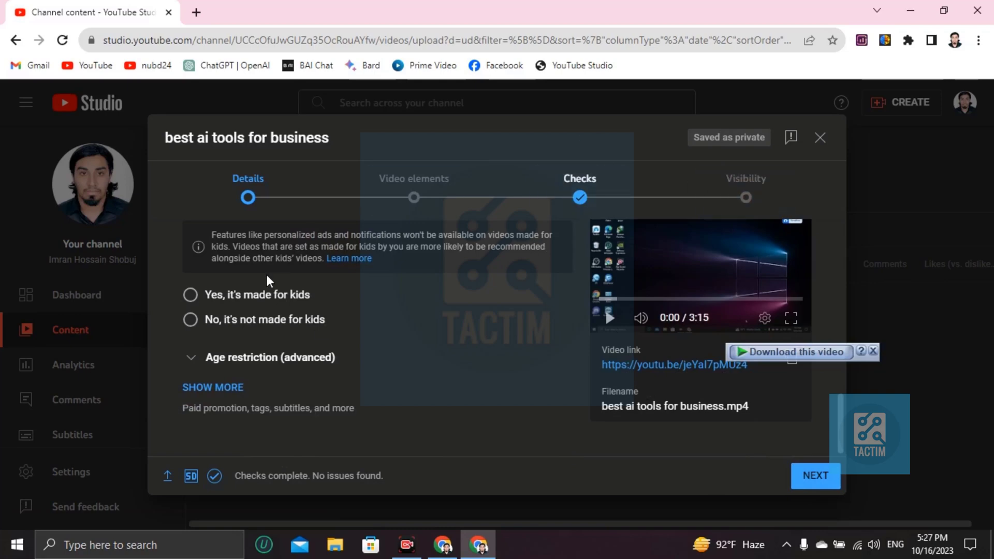
{"action": "scroll", "coordinate": [454, 352], "scroll_direction": "up", "scroll_amount": 8}
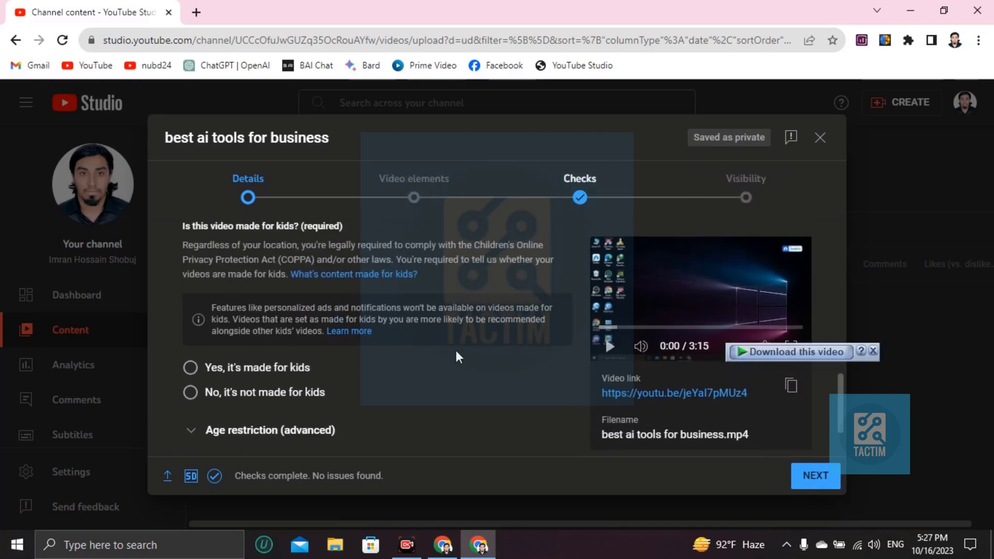
{"action": "scroll", "coordinate": [448, 352], "scroll_direction": "up", "scroll_amount": 4}
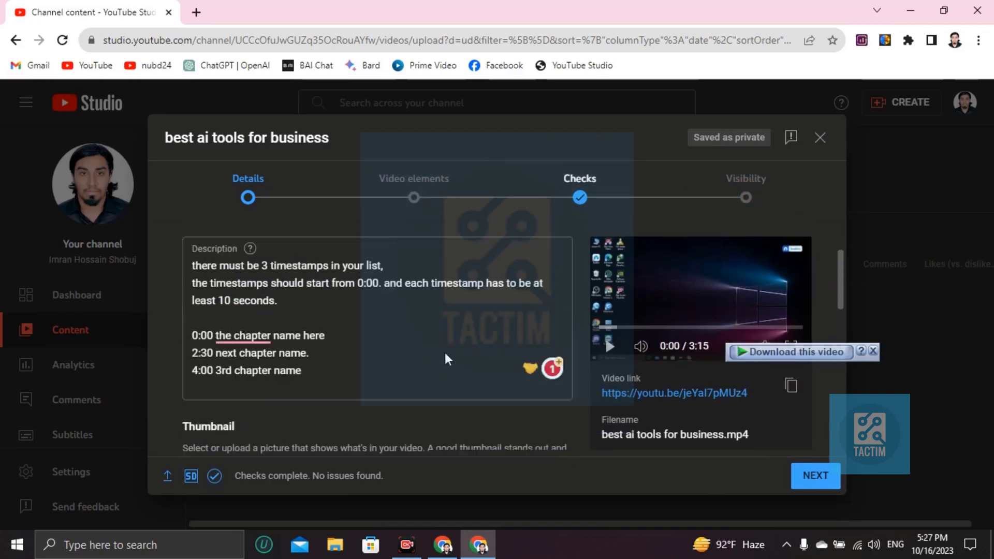
{"action": "mouse_move", "coordinate": [217, 404]}
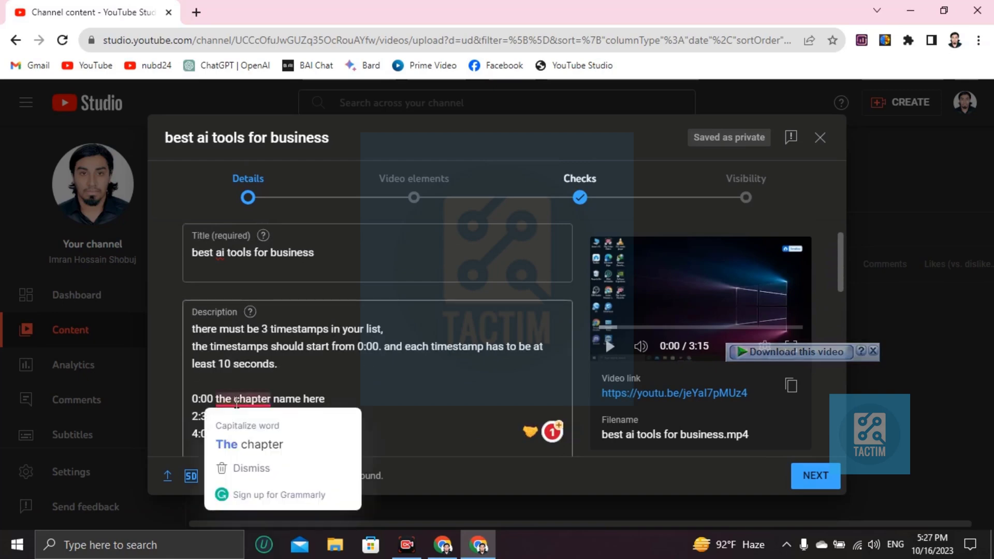
{"action": "left_click", "coordinate": [251, 446]}
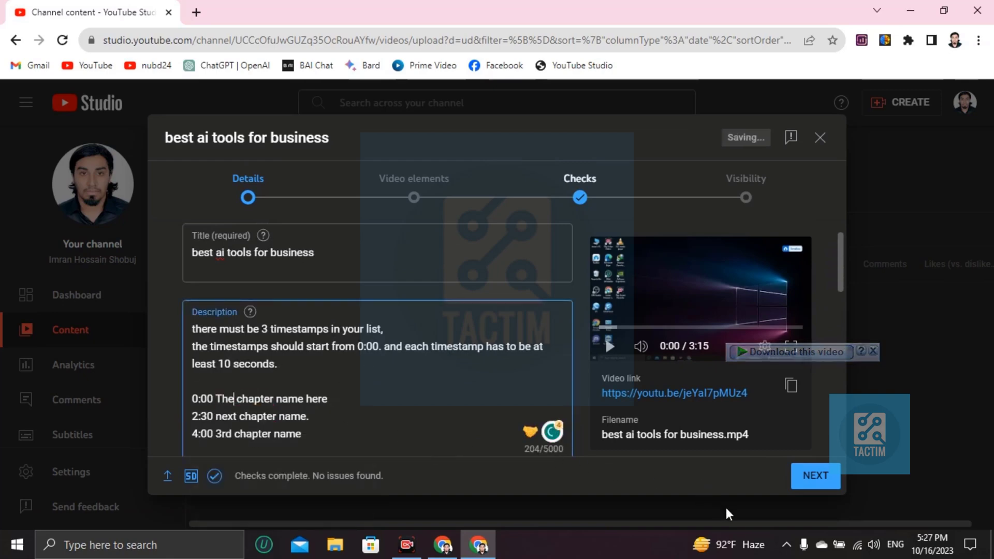